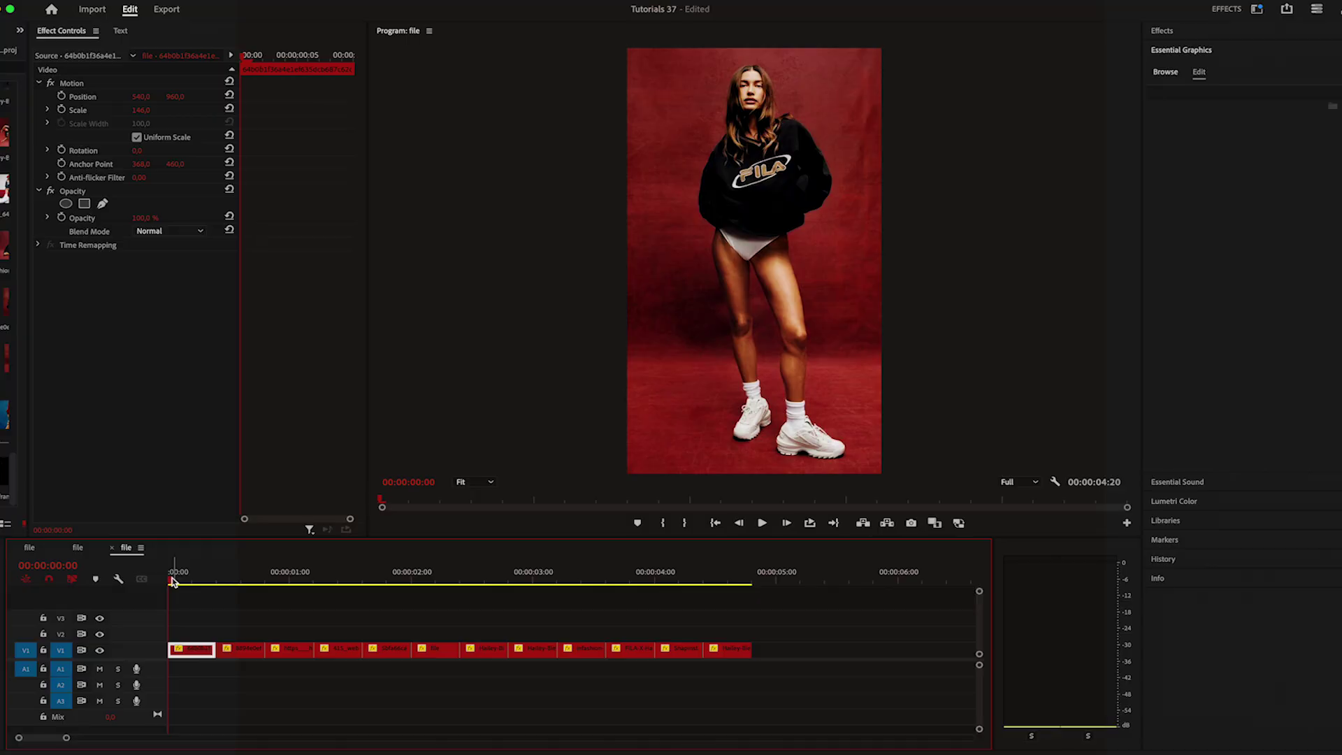
- Trim the Kodak Portra film frame on V2 to the photos' length and stretch it to cover the frame
left_click_drag(173, 582, 157, 602)
left_click_drag(60, 738, 50, 738)
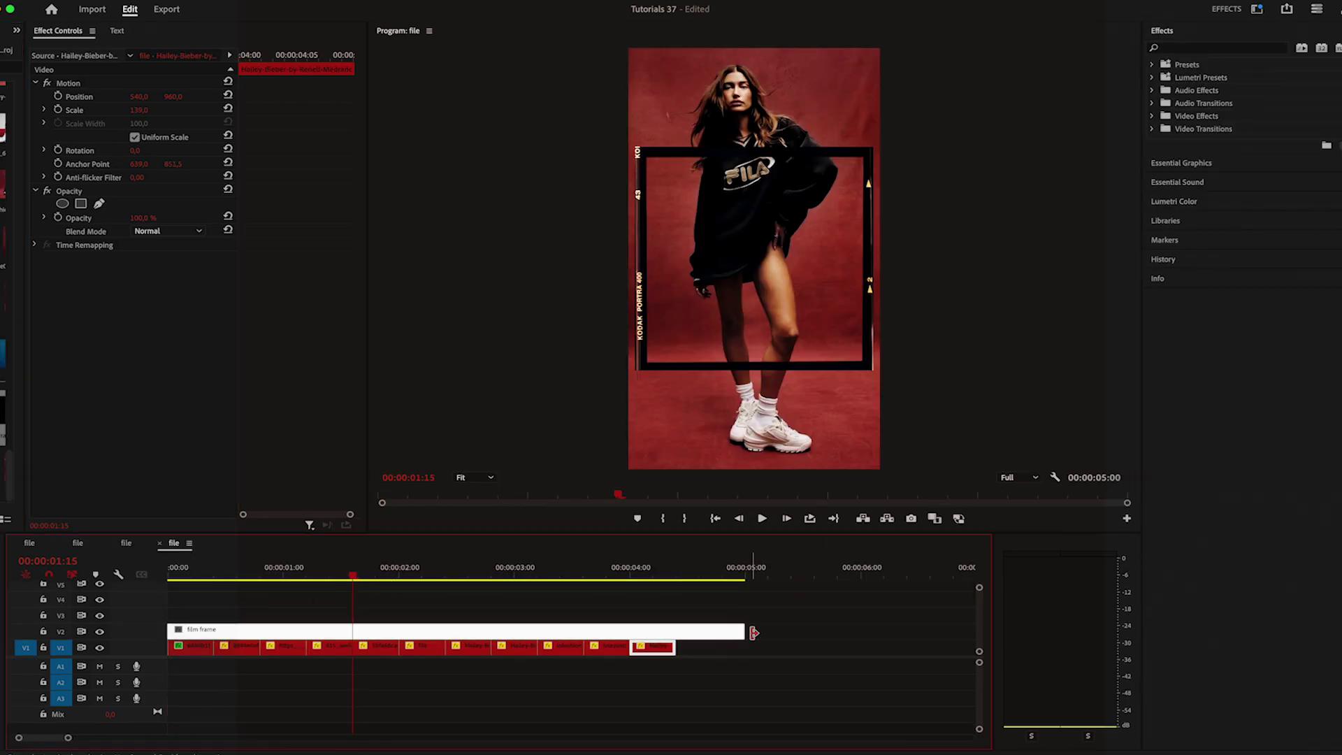
left_click_drag(753, 633, 676, 633)
left_click_drag(754, 148, 750, 35)
left_click_drag(635, 258, 624, 260)
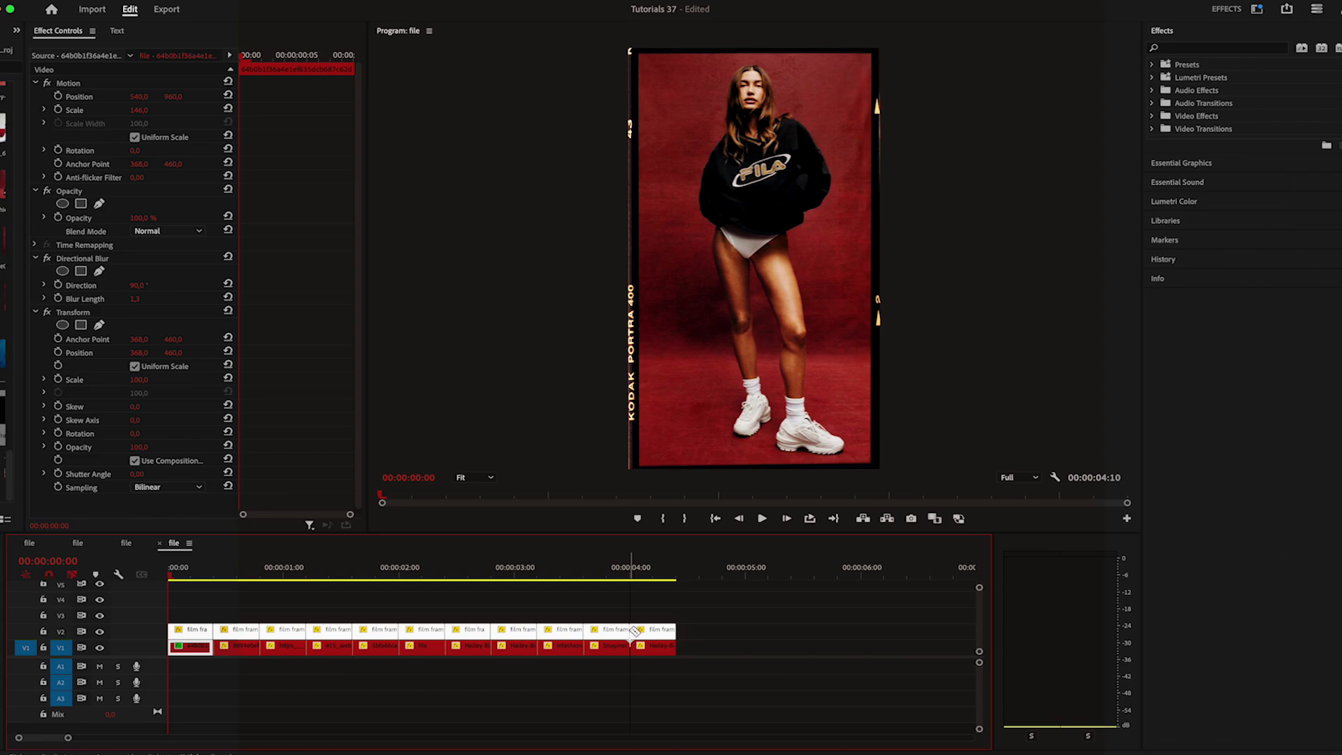
- Nest each photo together with its film frame into a nested sequence
key("super+a")
right_click(189, 647)
left_click(218, 447)
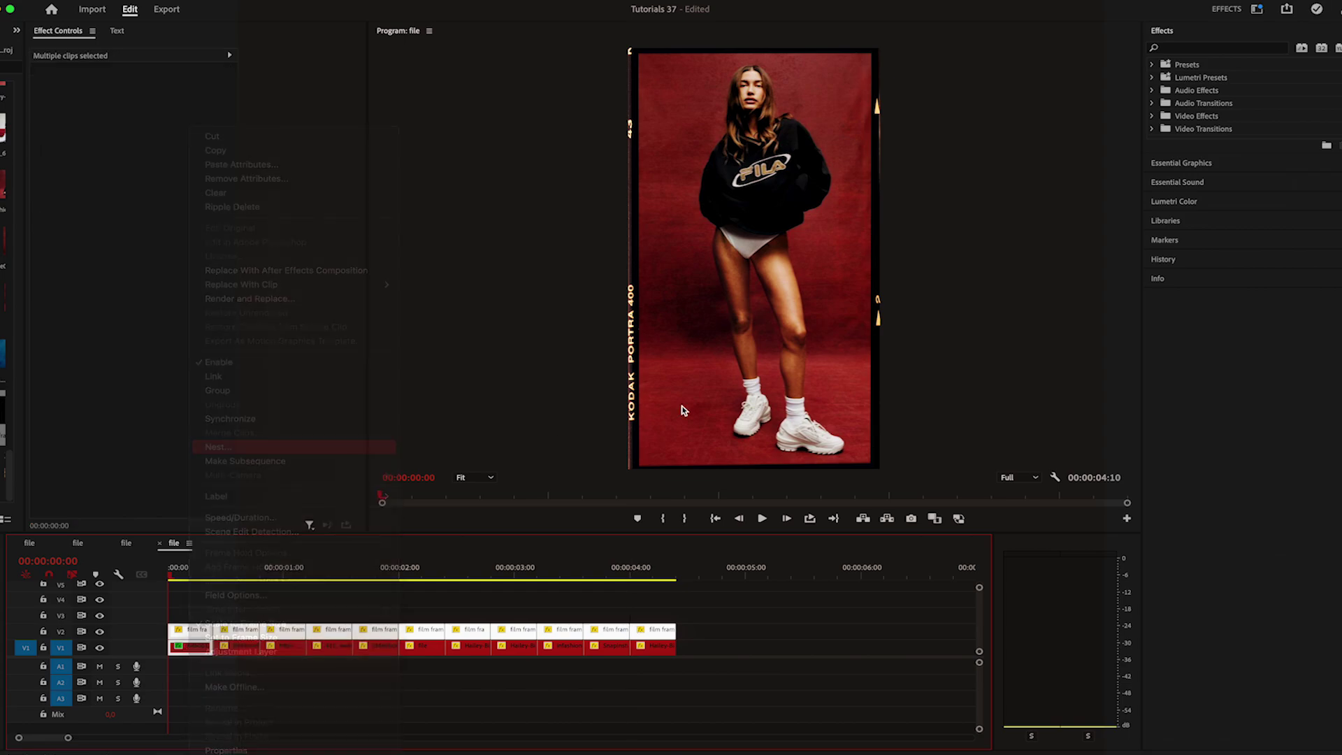
left_click(697, 399)
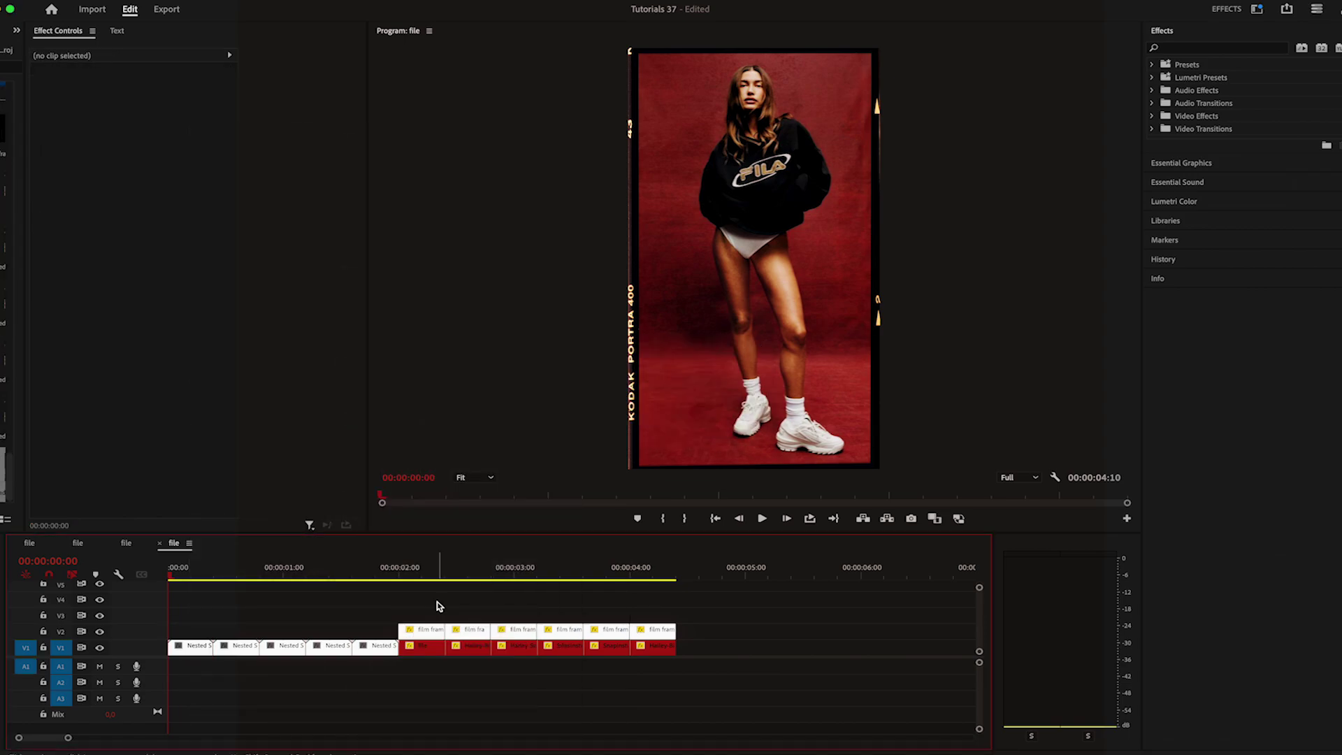
left_click_drag(439, 606, 421, 647)
left_click_drag(530, 608, 512, 647)
right_click(513, 647)
left_click(562, 446)
left_click(697, 399)
- Give all the nested clips the Red label
left_click_drag(669, 618, 196, 654)
right_click(193, 651)
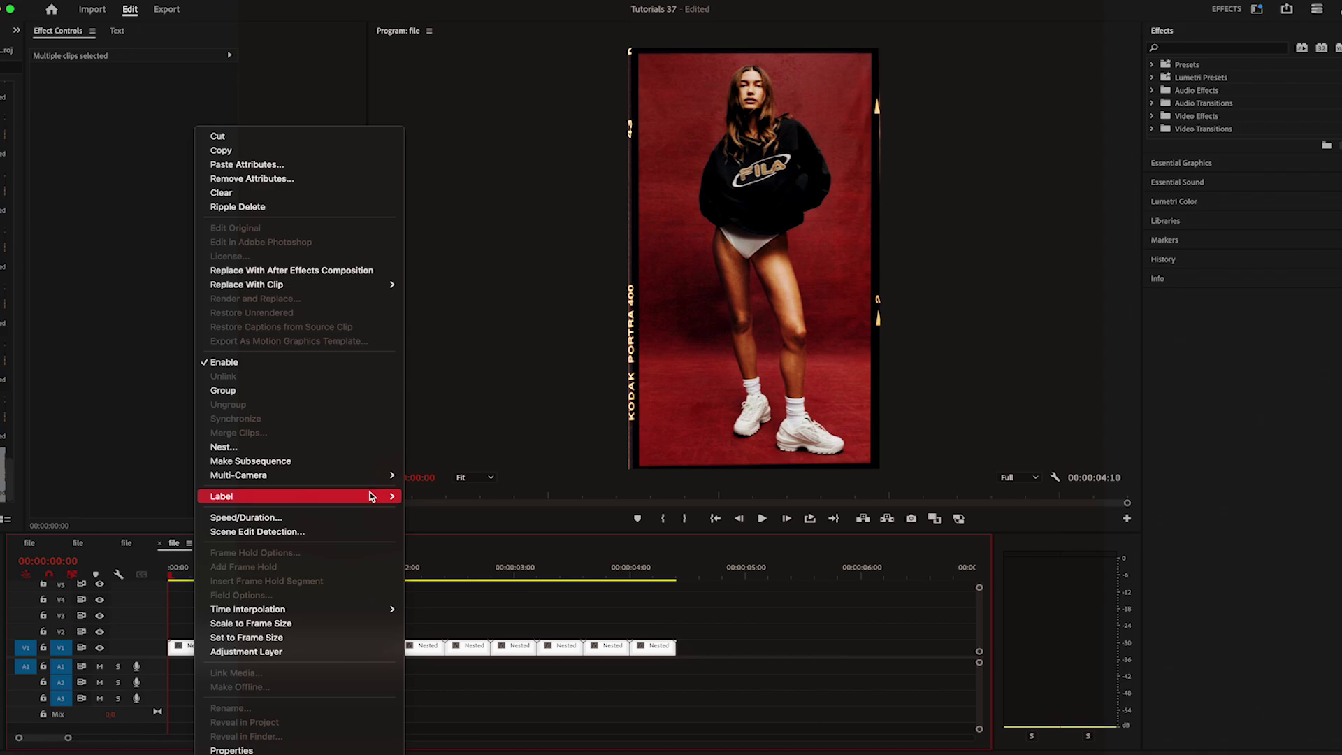
mouse_move(370, 493)
left_click(424, 517)
left_click(379, 605)
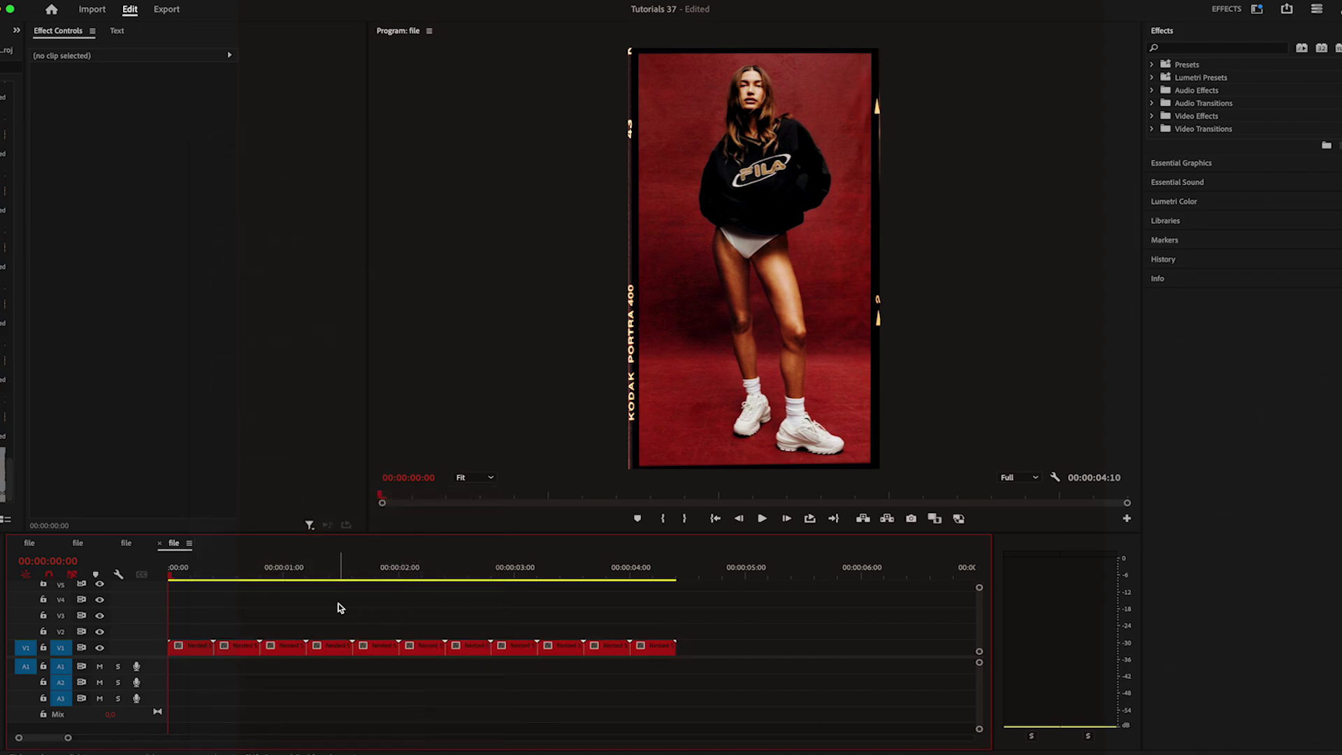
- Stagger the next nested clips up onto V2 through V5, each three frames later
left_click(791, 522)
left_click(792, 521)
left_click(791, 522)
left_click_drag(241, 649, 210, 633)
left_click(787, 522)
left_click(787, 523)
left_click(787, 522)
left_click_drag(288, 650, 224, 618)
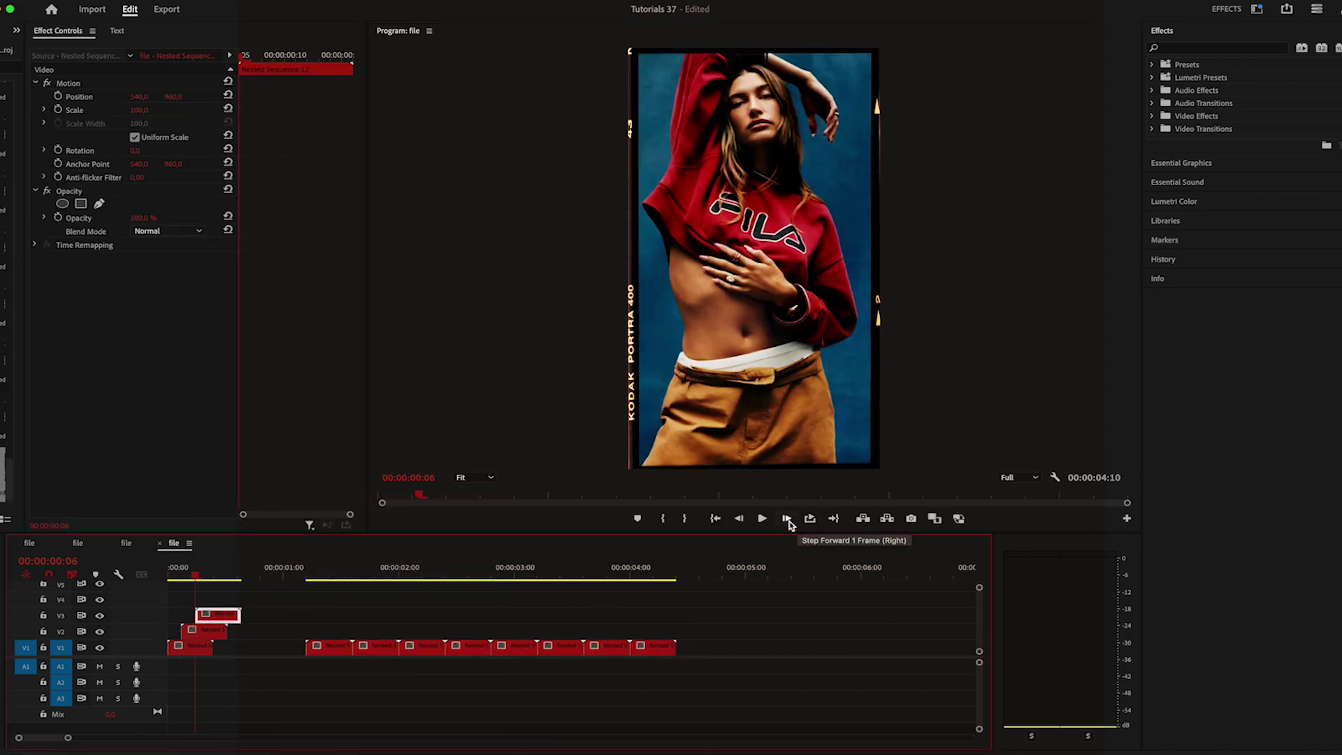
left_click(787, 518)
left_click_drag(329, 645, 232, 599)
left_click(787, 518)
left_click_drag(393, 646, 264, 588)
left_click_drag(538, 533, 552, 364)
- Continue the cascade, moving the remaining nests up to V11, three frames apart
left_click(787, 351)
double_click(787, 351)
left_click_drag(425, 563, 262, 484)
double_click(789, 352)
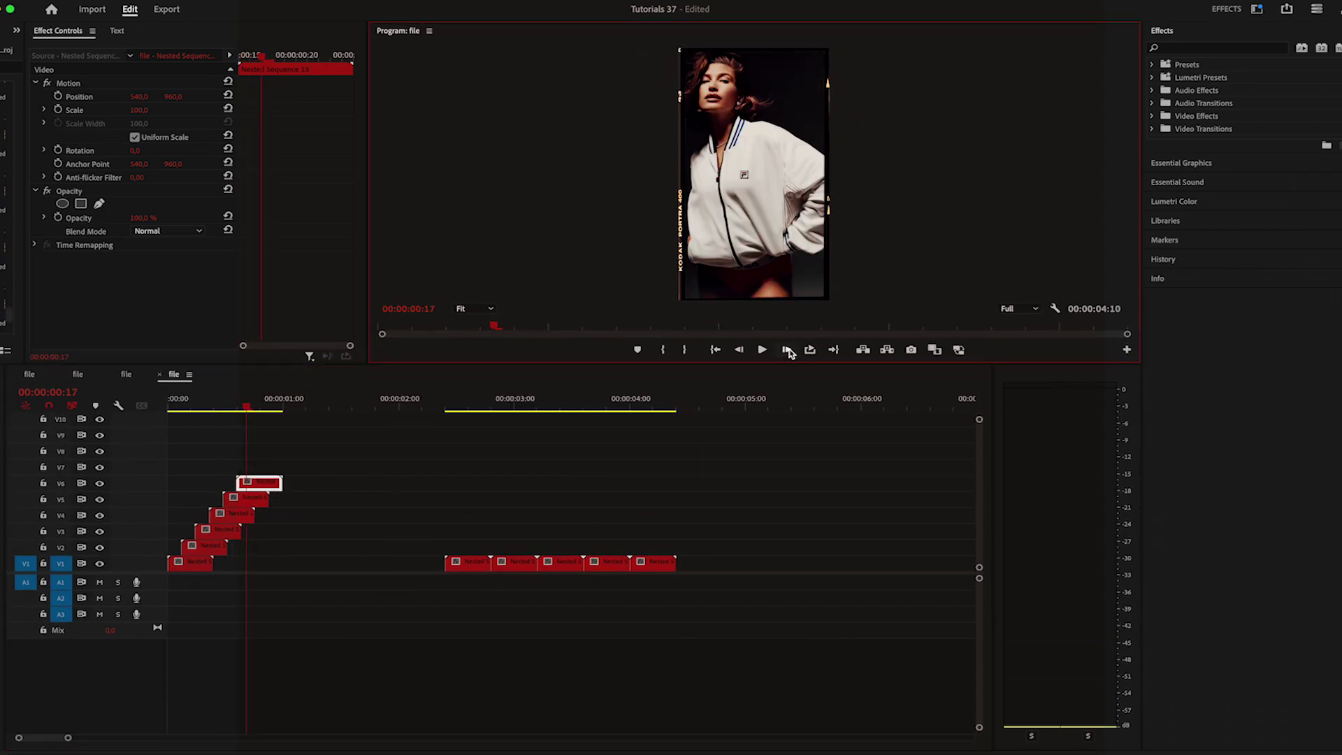
left_click(790, 351)
left_click_drag(480, 562, 285, 452)
double_click(786, 352)
left_click(787, 351)
triple_click(786, 351)
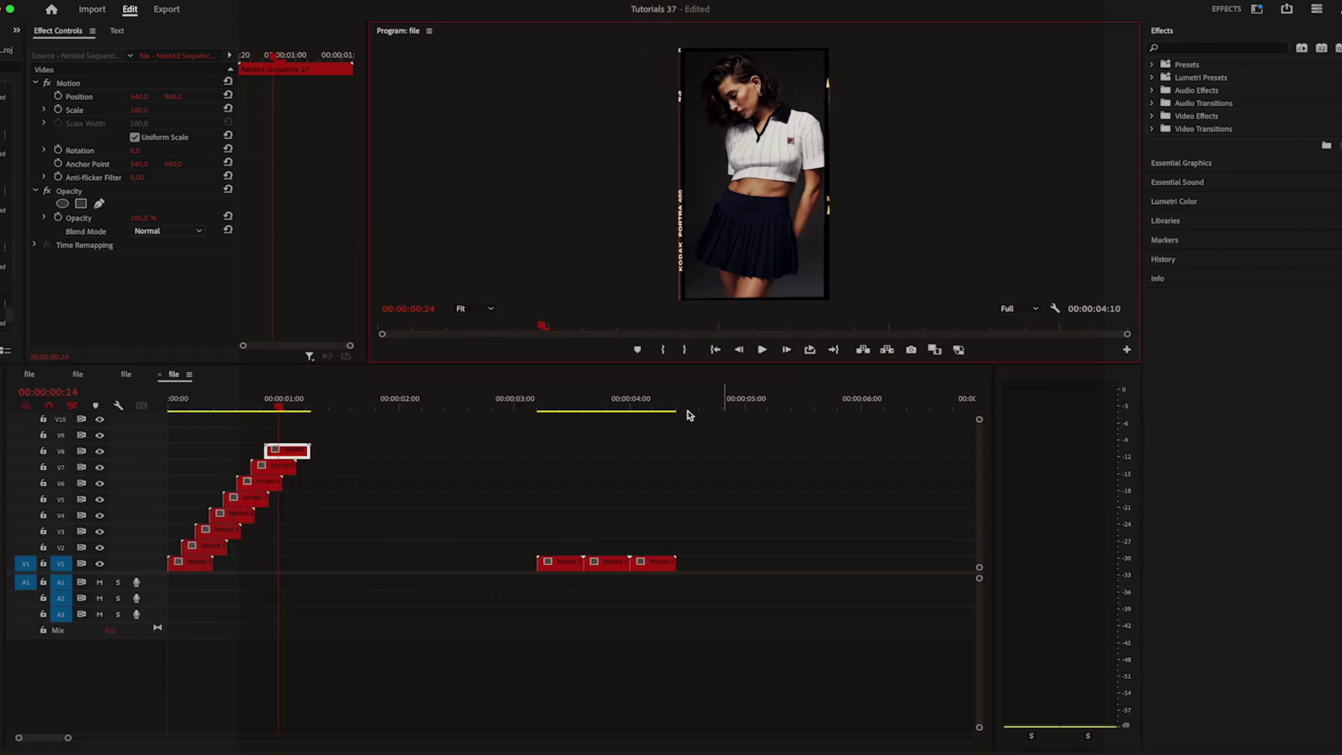
left_click_drag(561, 563, 302, 435)
triple_click(789, 352)
left_click_drag(608, 563, 317, 419)
left_click_drag(650, 363, 699, 343)
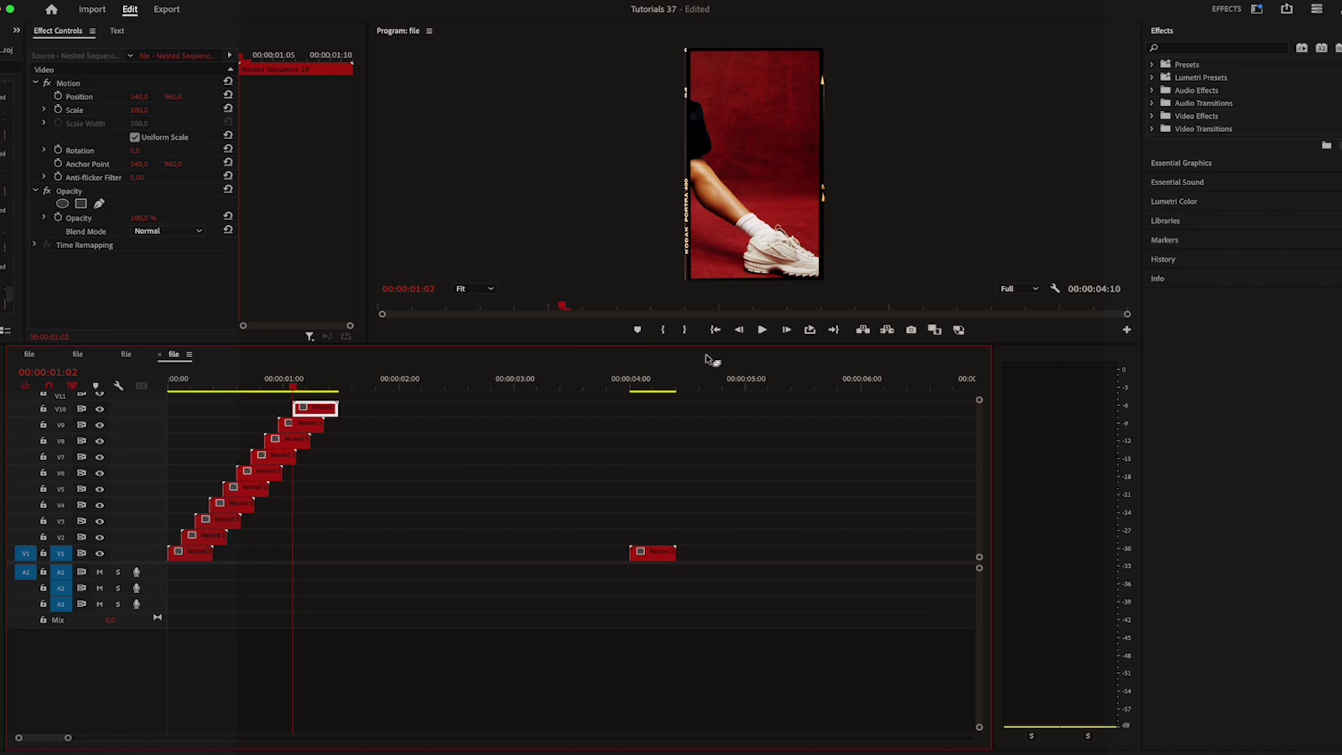
left_click_drag(653, 552, 331, 397)
key("Right")
key("Right")
key("Right")
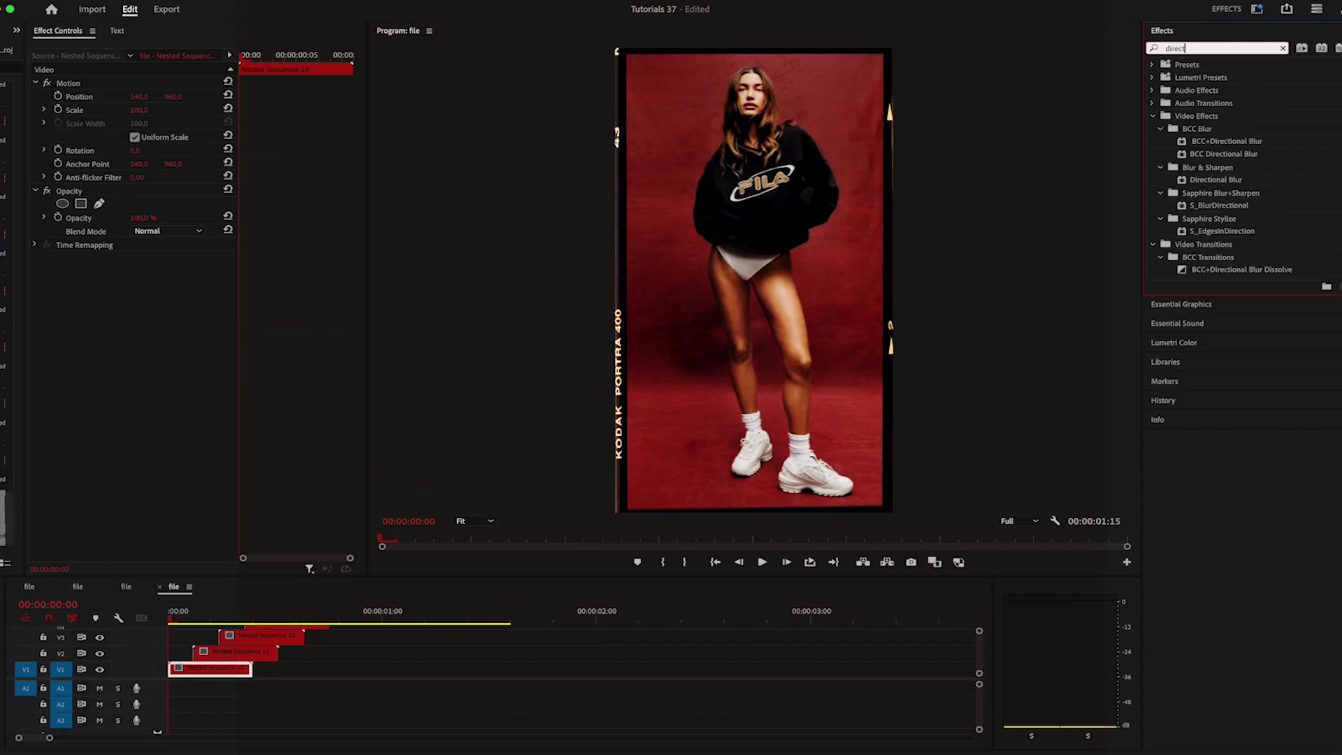
- Apply Directional Blur with Blur Length 2 to the first nested clip
left_click_drag(1231, 184, 582, 476)
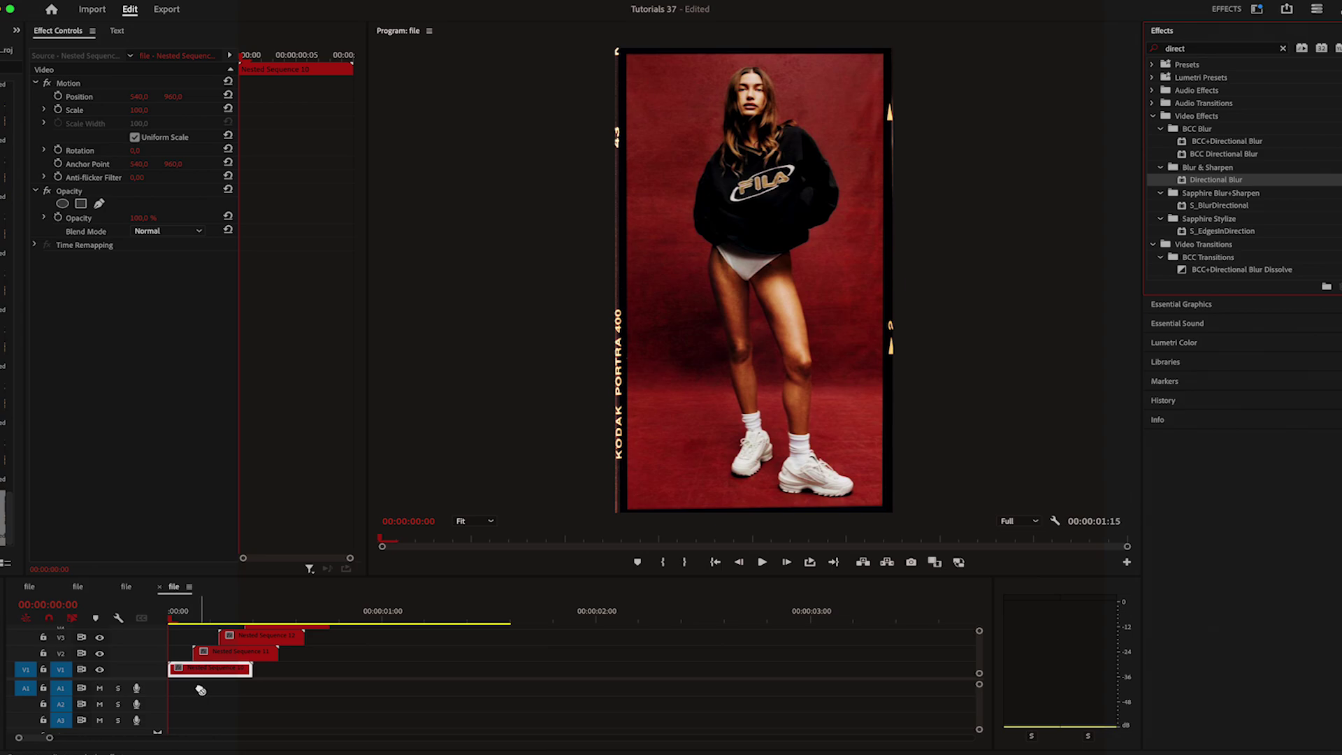
left_click_drag(200, 690, 202, 672)
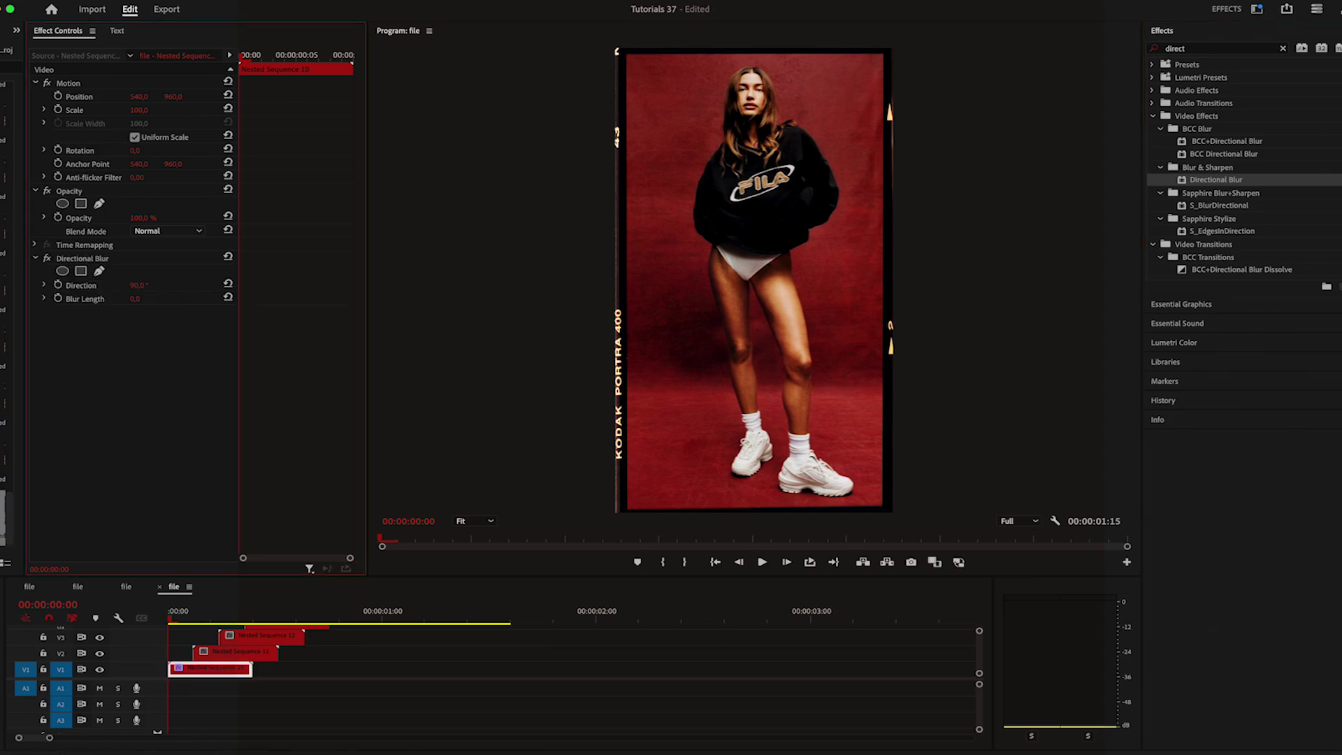
mouse_move(135, 299)
left_mouse_down()
mouse_move(203, 299)
mouse_move(135, 299)
left_mouse_up()
- Add Transform and keyframe Position Y from -1540 at frame 0 to 960 at frame 3
type("transform")
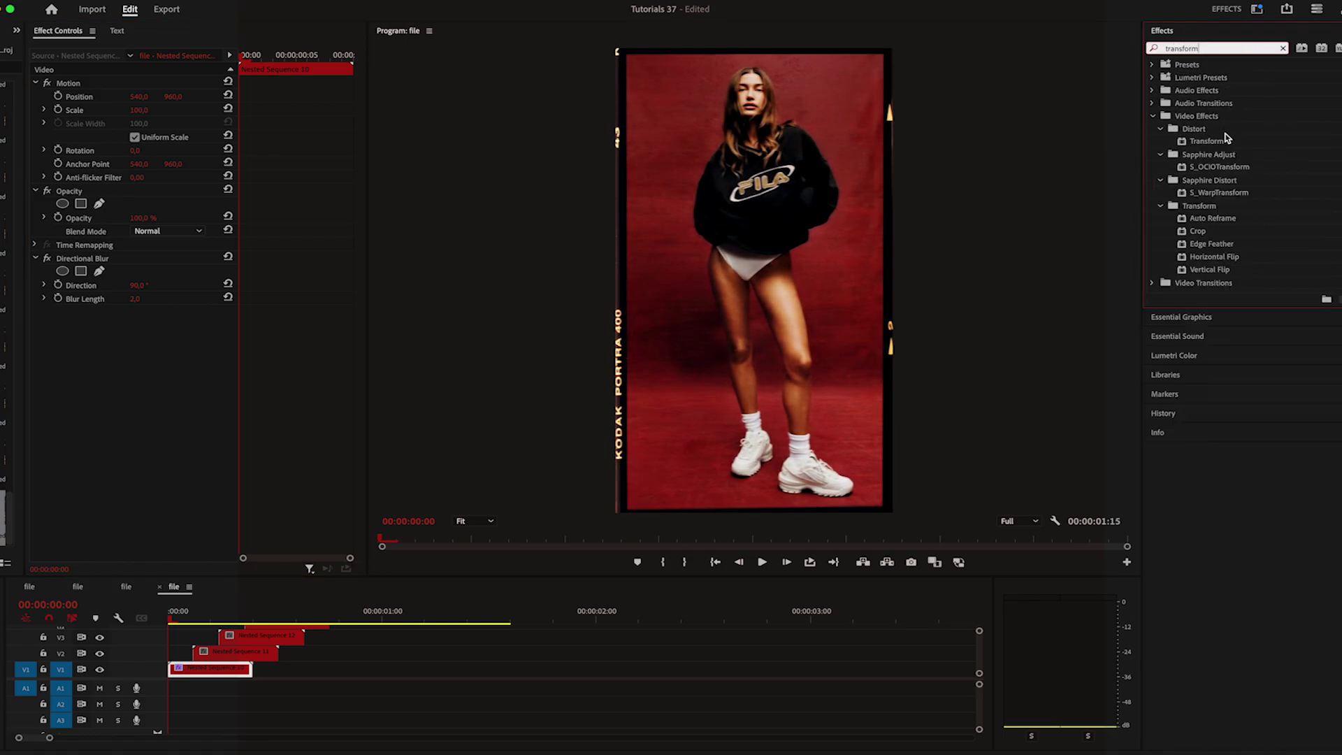
left_click_drag(1227, 137, 209, 669)
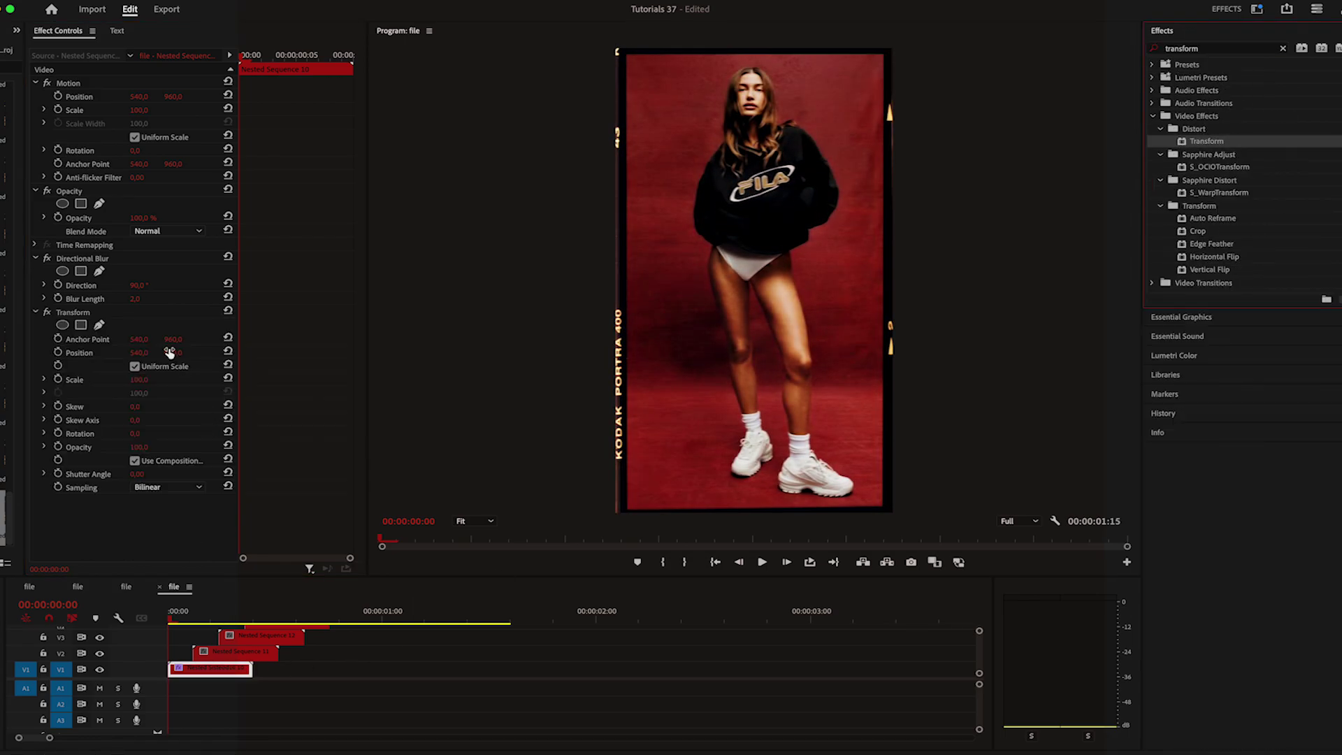
left_click_drag(169, 352, 77, 352)
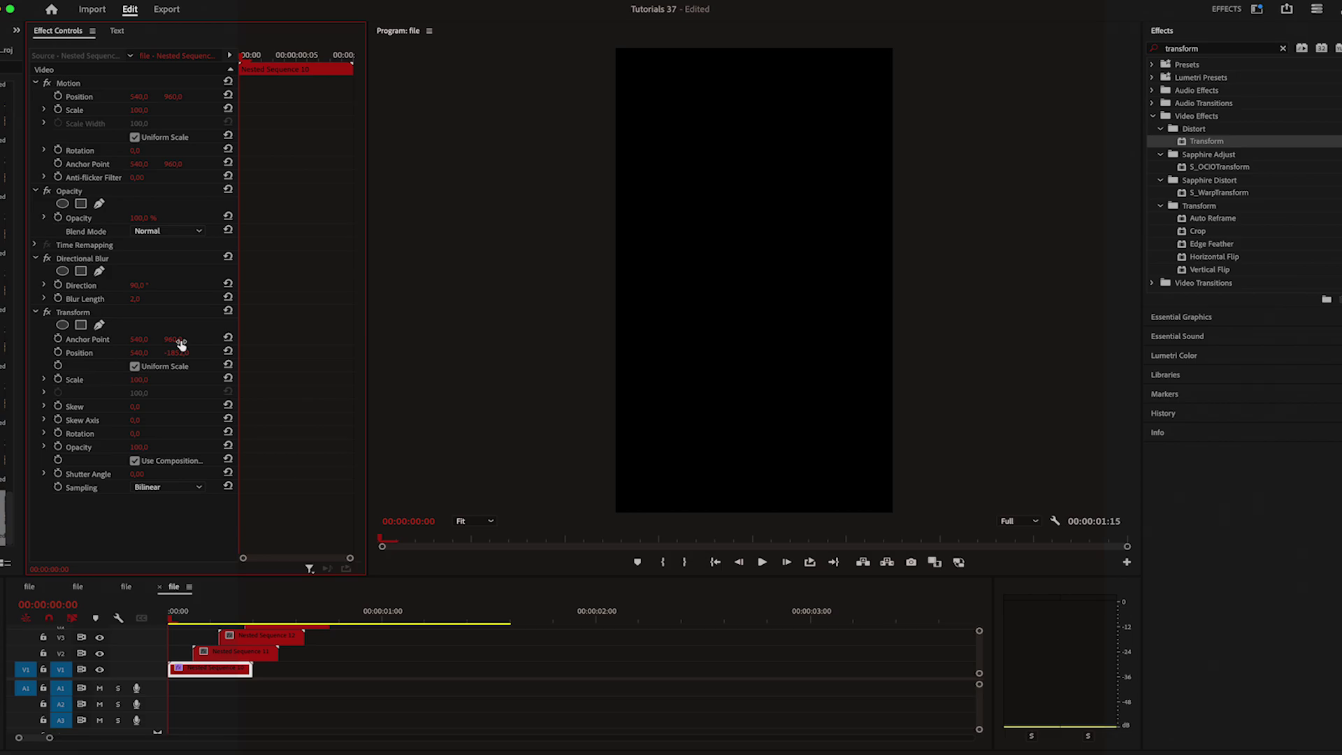
left_click(785, 562)
left_click(785, 562)
left_click(784, 562)
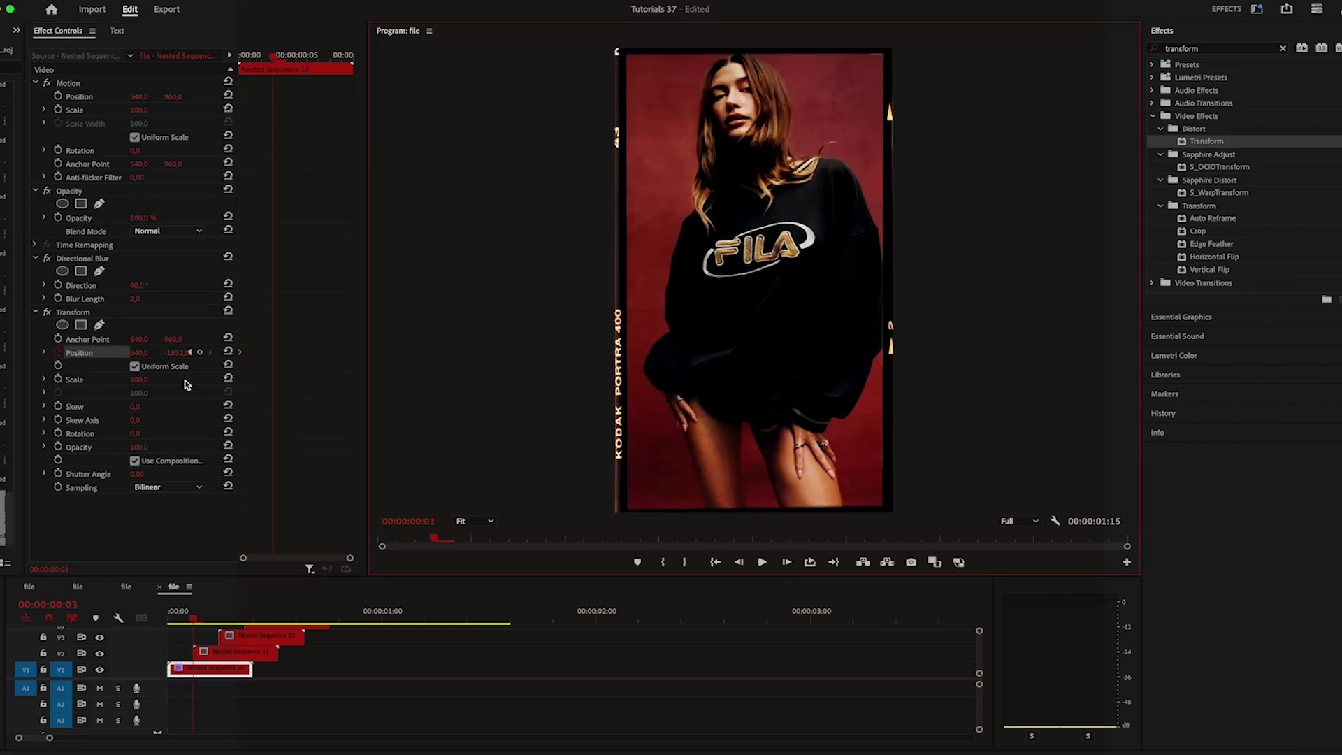
left_click(228, 352)
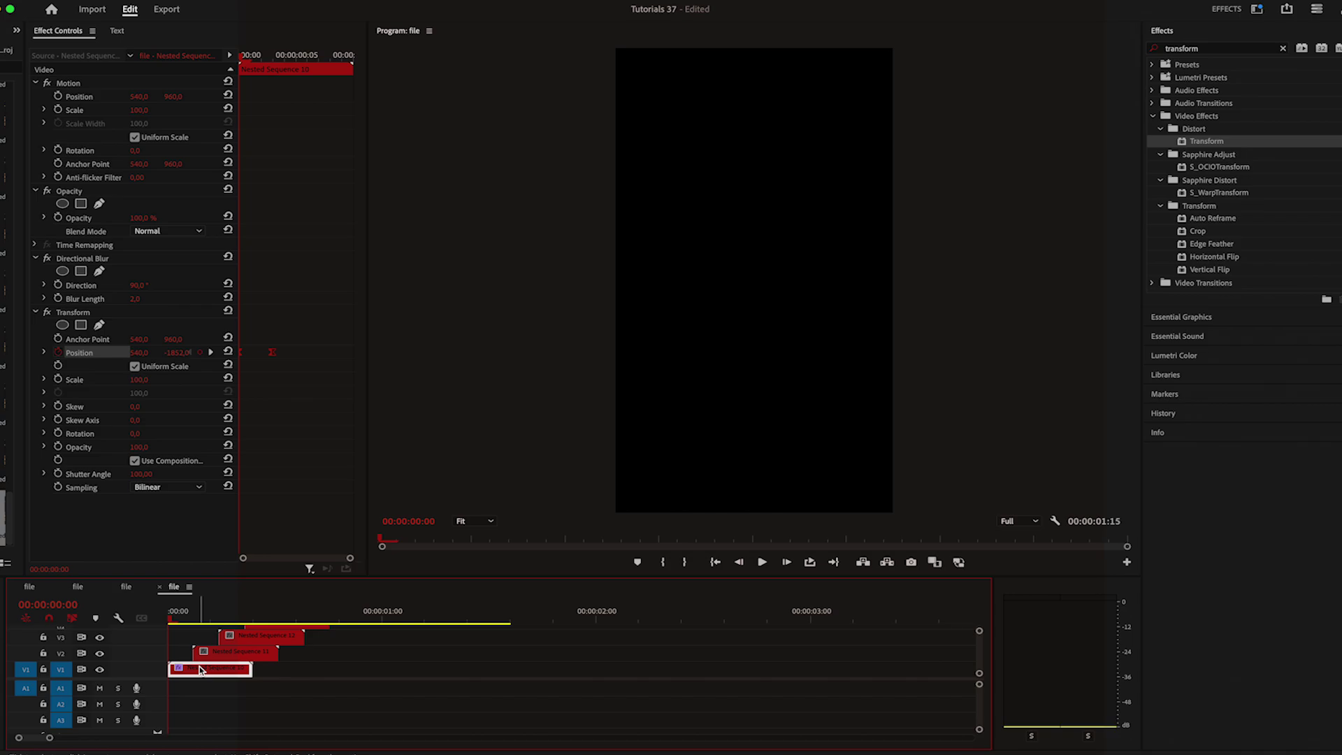
- Copy the first nest's Directional Blur and Transform onto the other staggered clips
right_click(202, 669)
left_click(252, 128)
left_click_drag(571, 330, 220, 505)
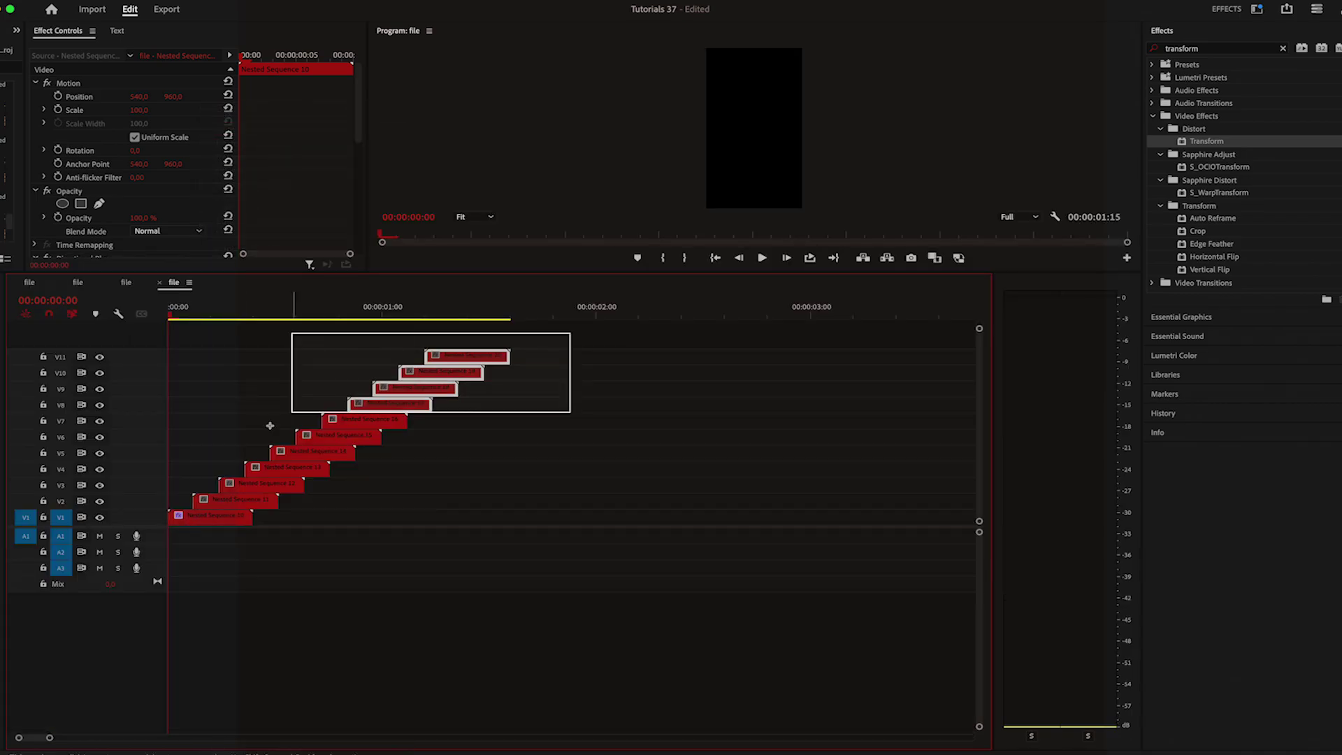
right_click(221, 505)
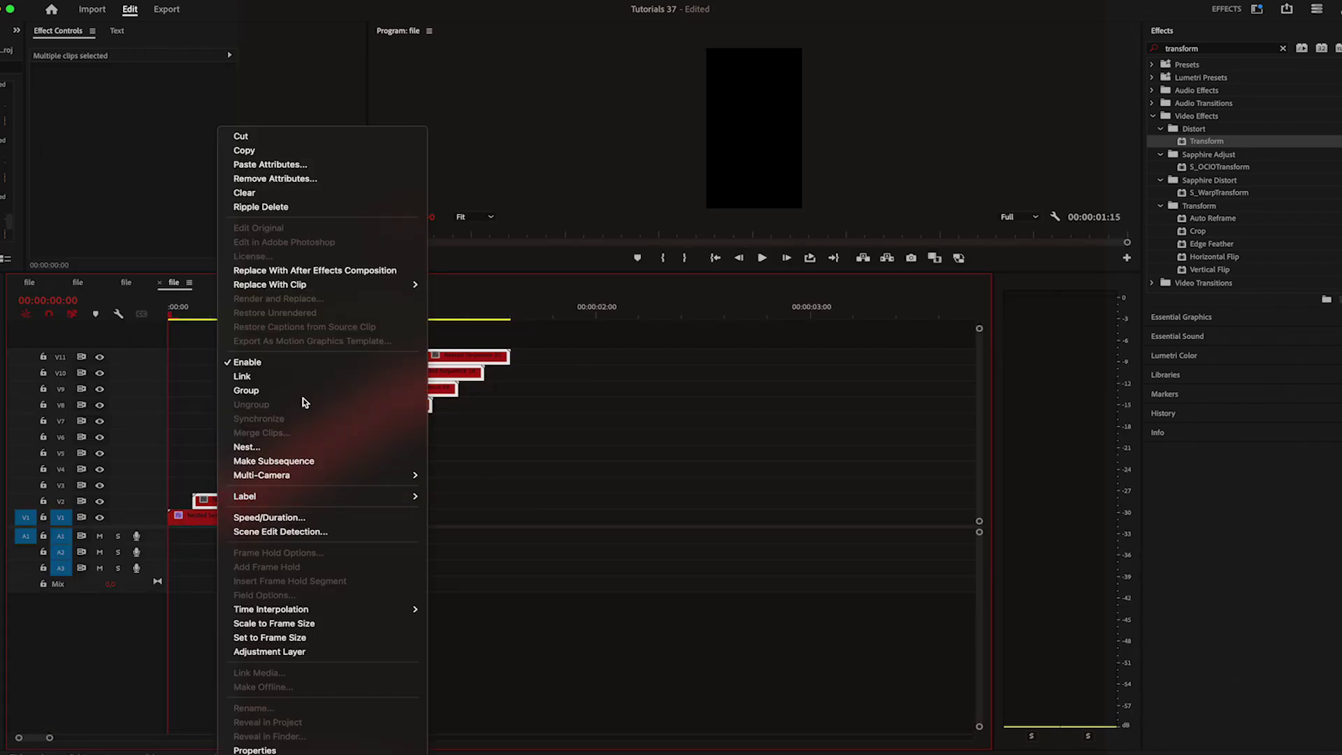
left_click(301, 166)
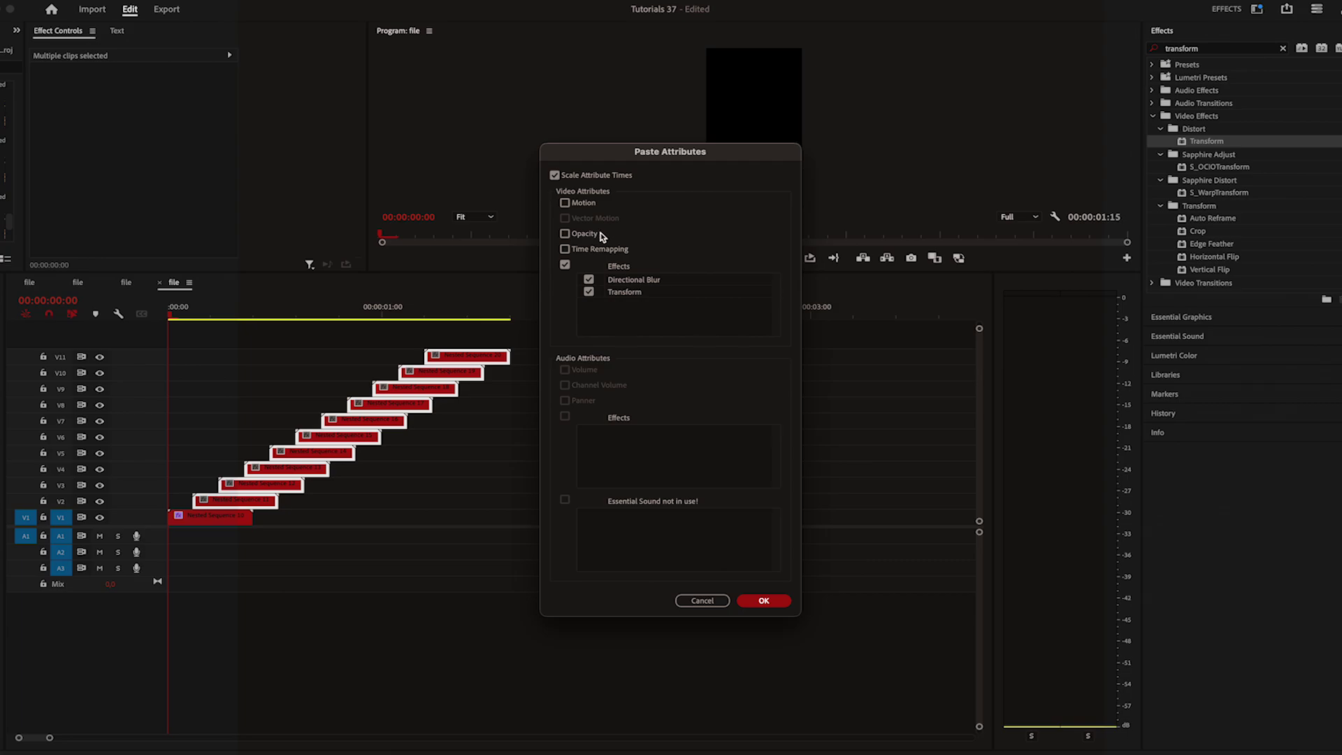
left_click(763, 601)
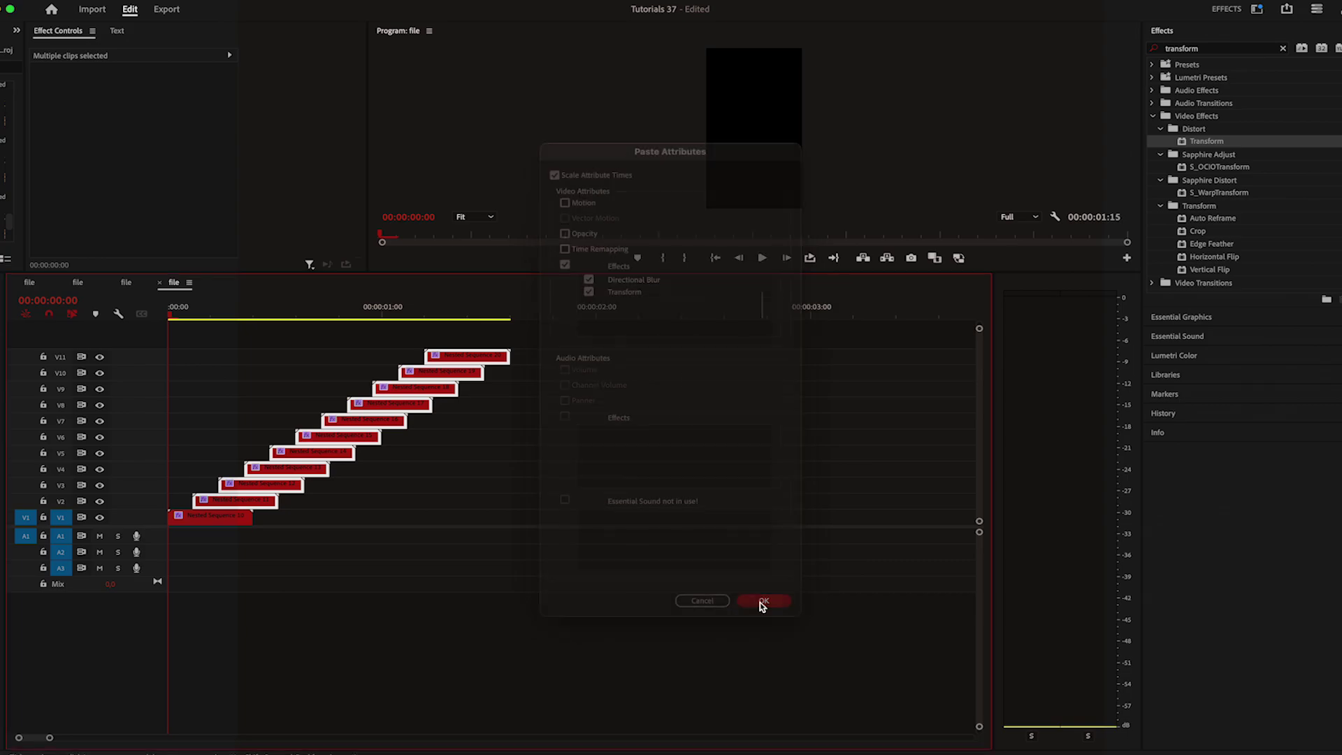
- Nest all the staircased clips into 'Nested Sequence 21'
left_click_drag(546, 359, 220, 533)
right_click(219, 533)
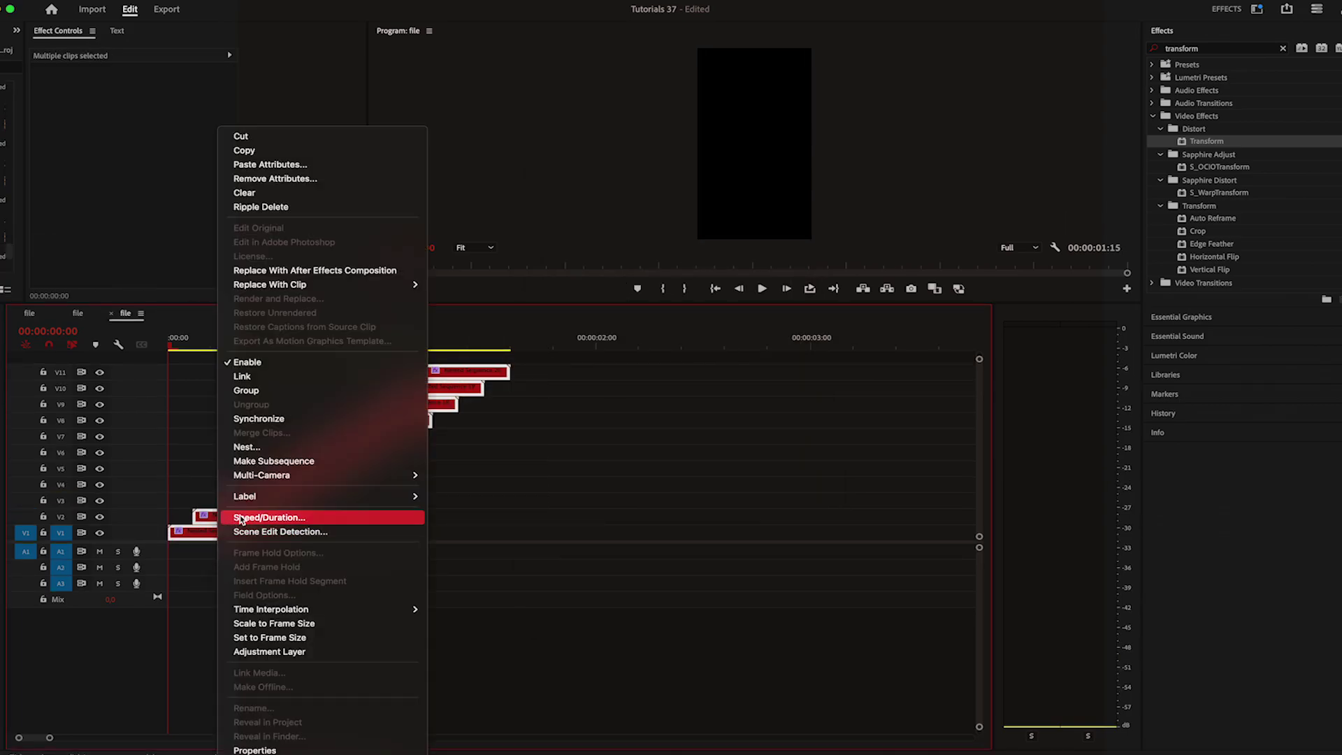
left_click(247, 447)
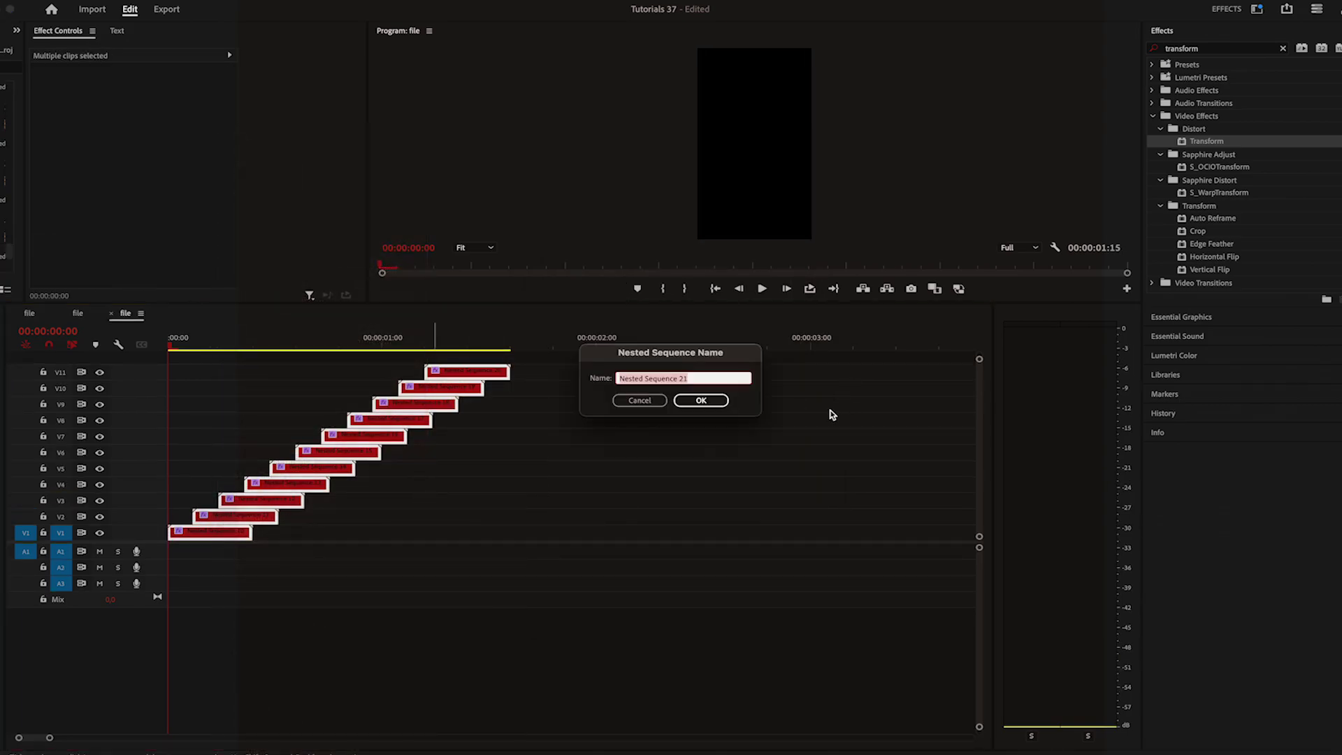
left_click(701, 400)
left_click(762, 573)
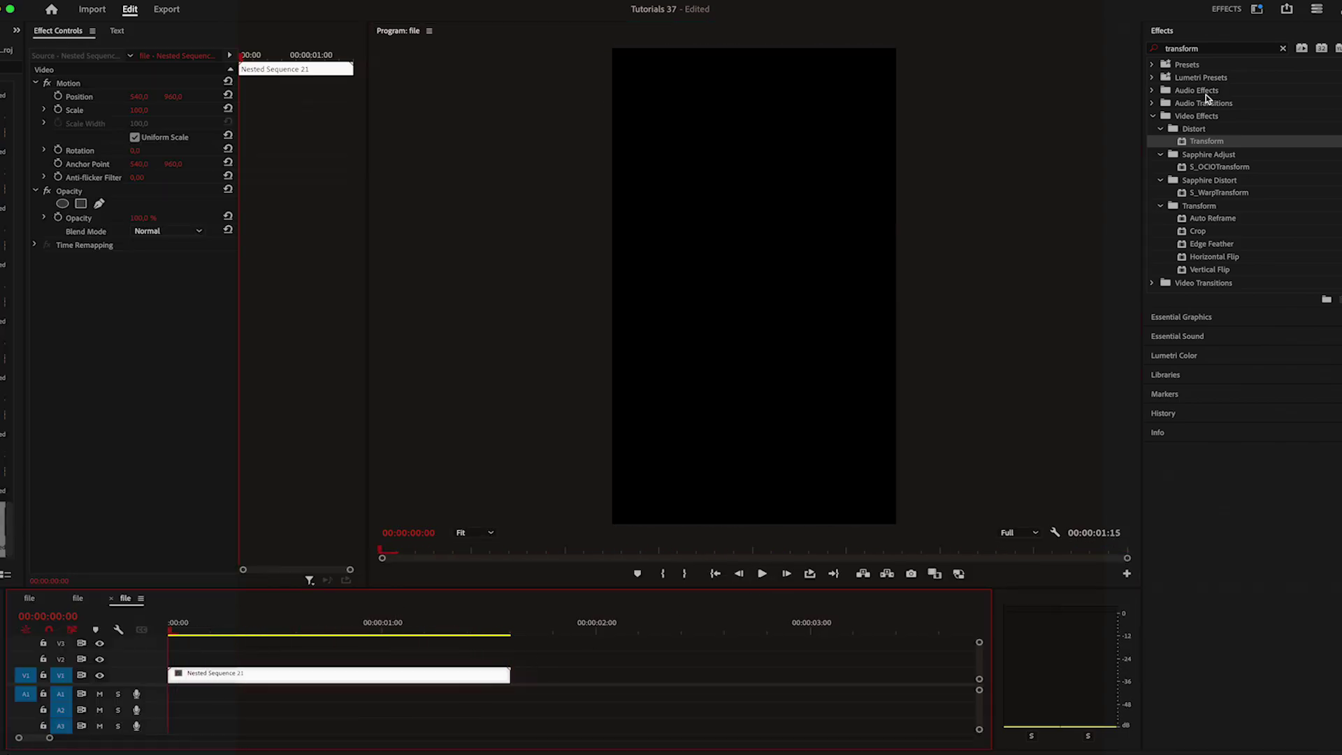
- Apply a Twirl effect to Nested Sequence 21 and shift its centre to the left
left_click(1285, 49)
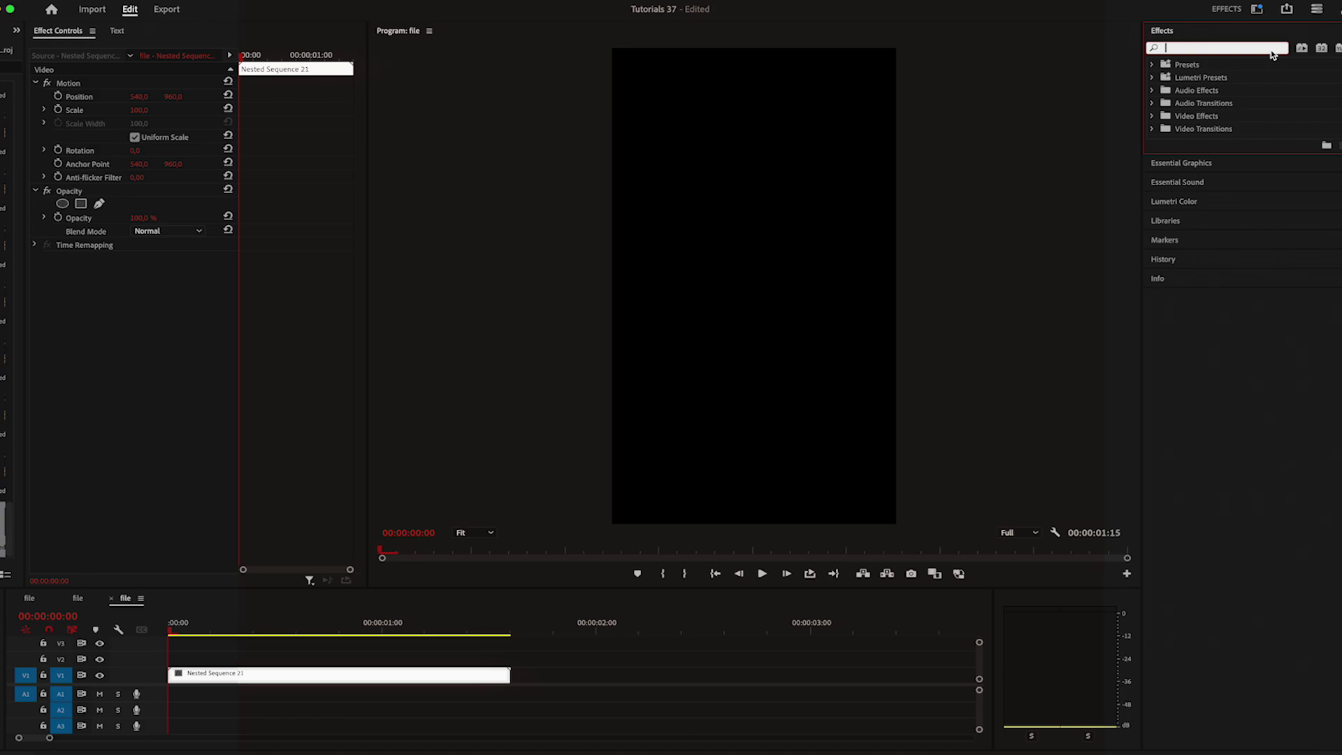
type("twirl")
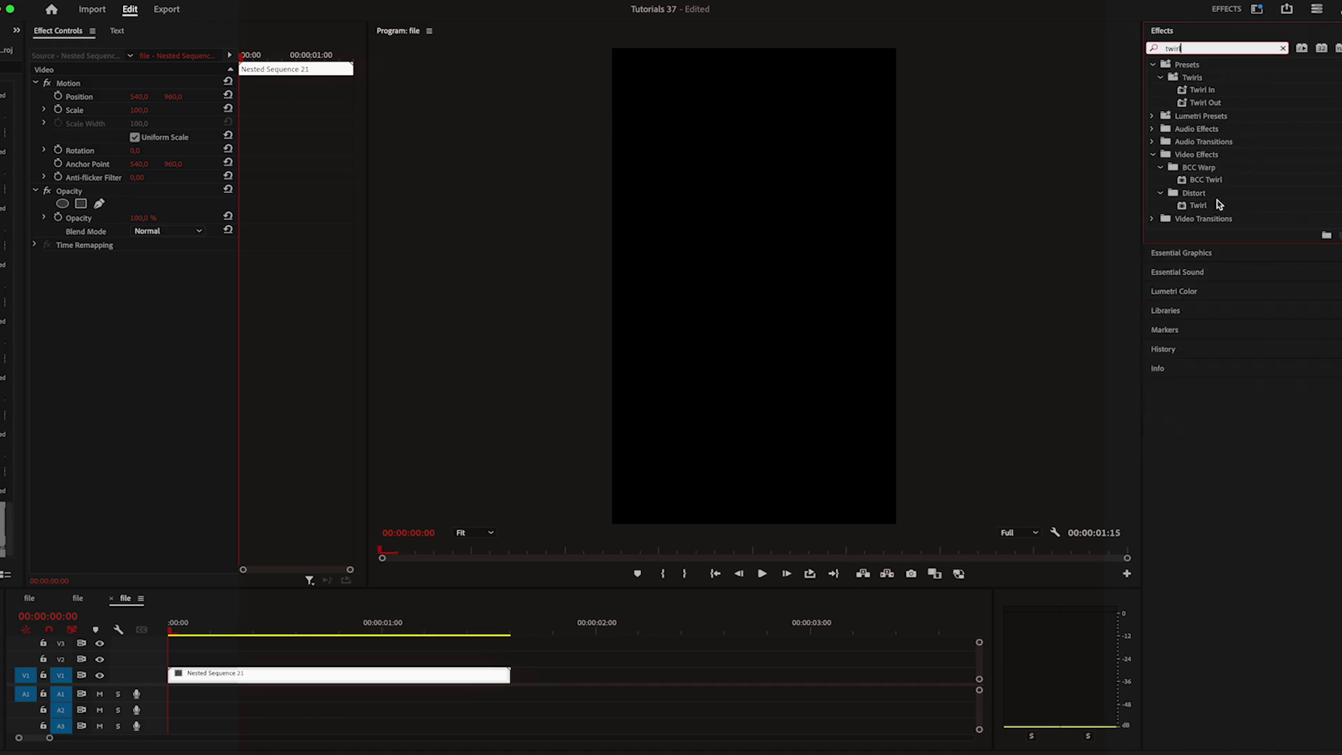
left_click(1204, 206)
left_click_drag(282, 652, 275, 674)
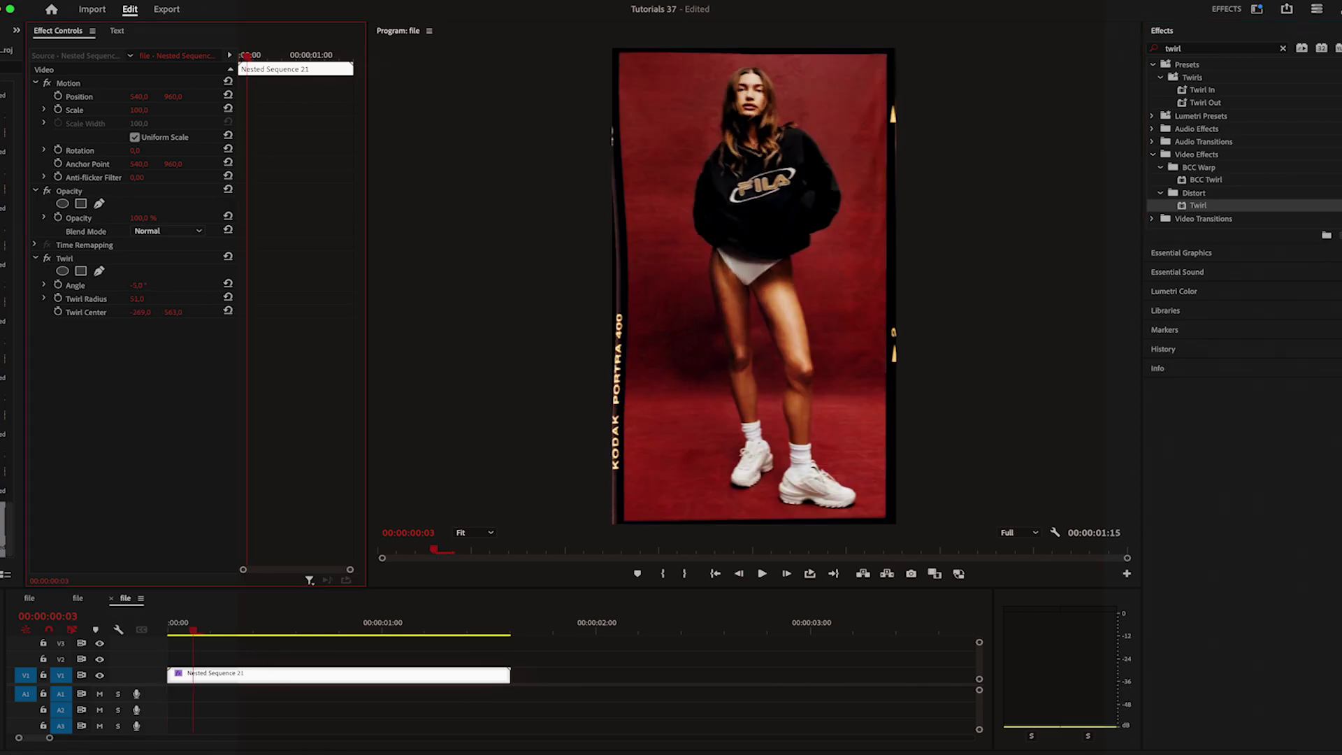
left_click_drag(173, 313, 237, 313)
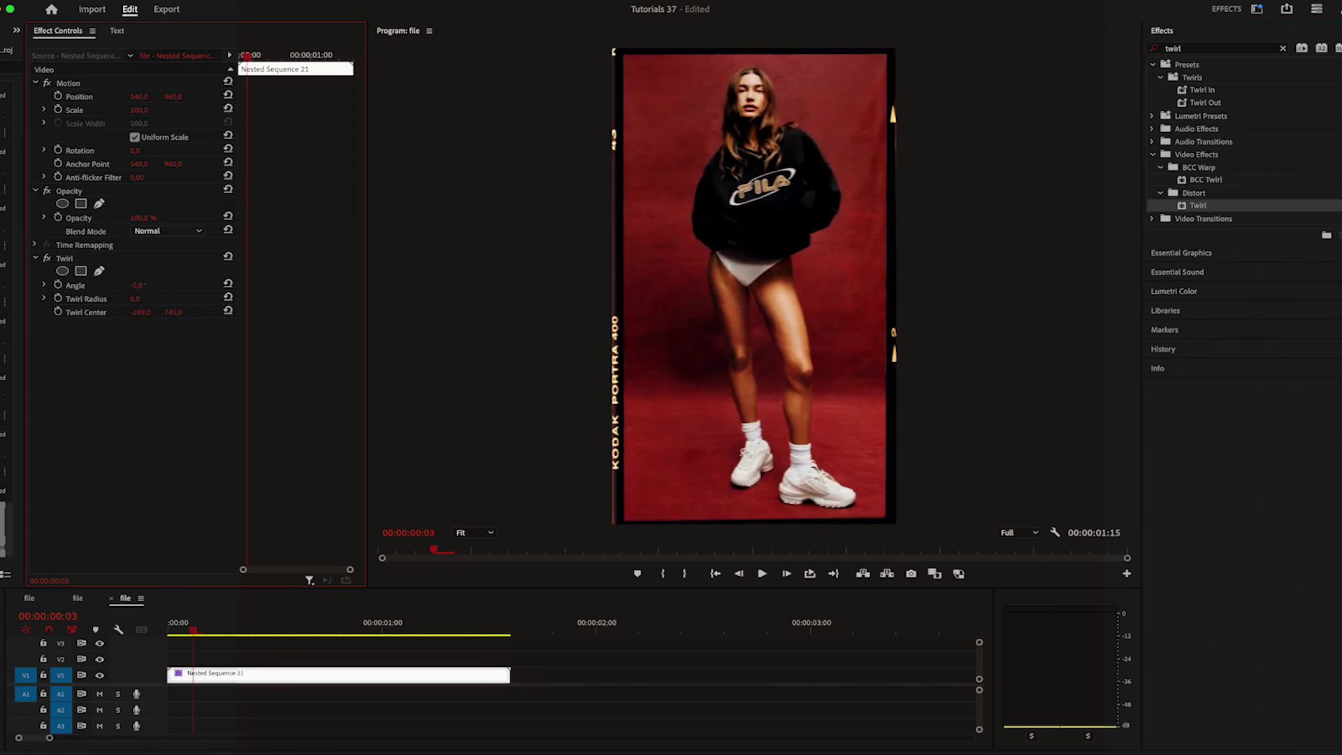
left_click_drag(193, 631, 239, 631)
left_click_drag(240, 632, 220, 631)
- Paste a second Twirl onto the clip and adjust its angle
left_click(64, 259)
right_click(132, 365)
left_click(165, 460)
left_click_drag(139, 353, 230, 353)
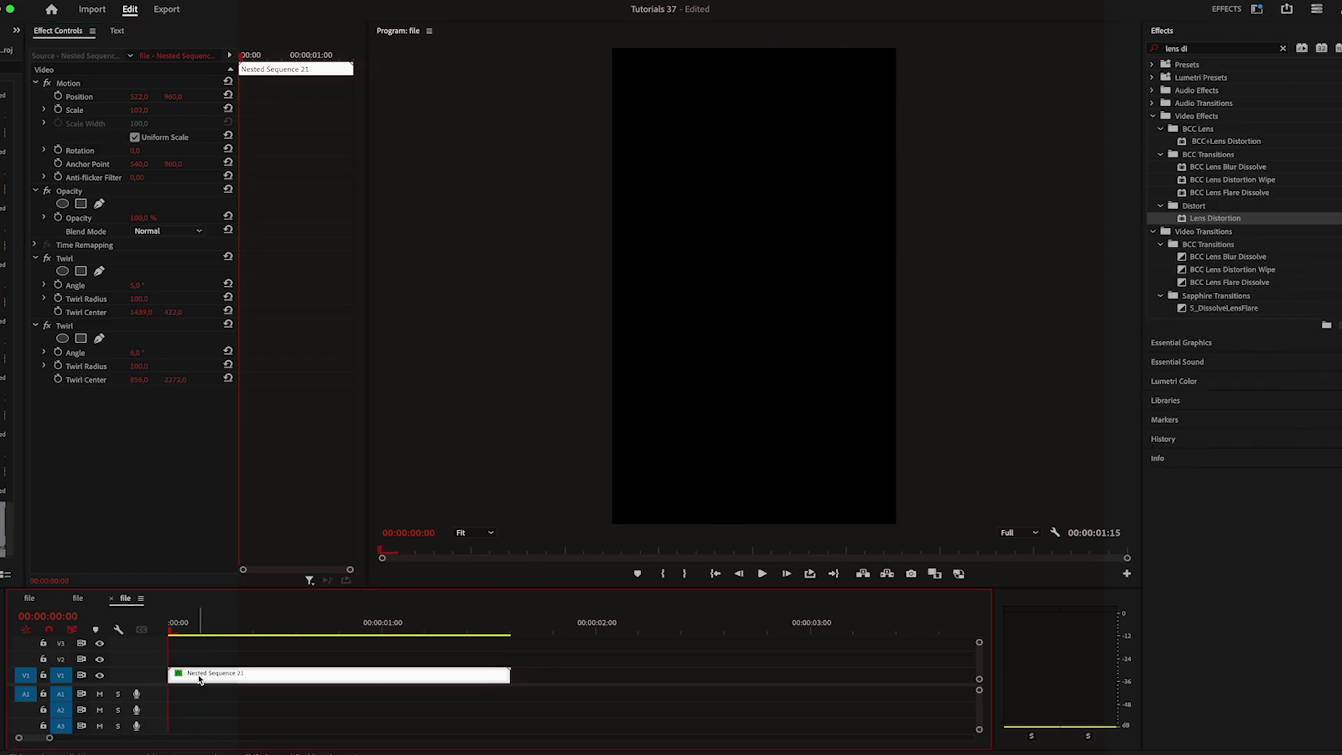
- Duplicate the clip onto V2, set the copy's blend mode to Lighten, and preview playback
left_click_drag(199, 680, 199, 661)
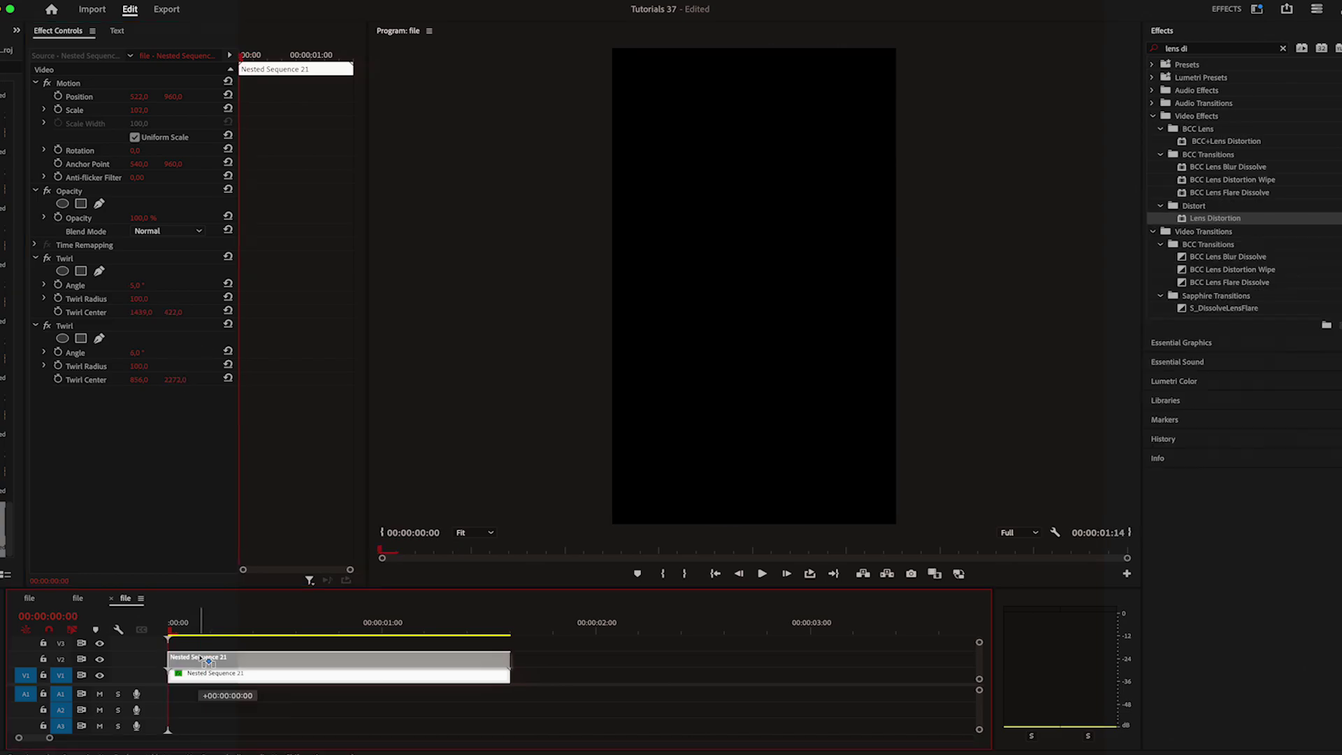
left_click(203, 625)
left_click(179, 234)
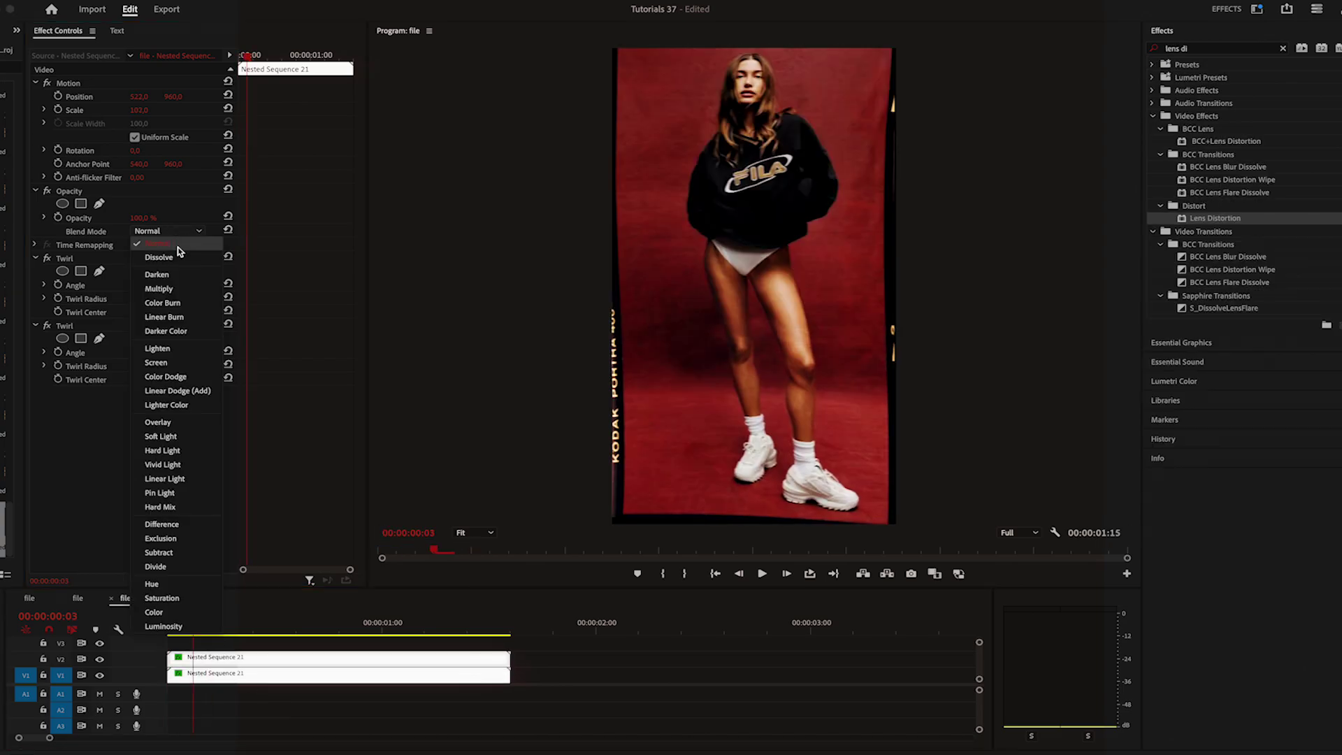
left_click(173, 349)
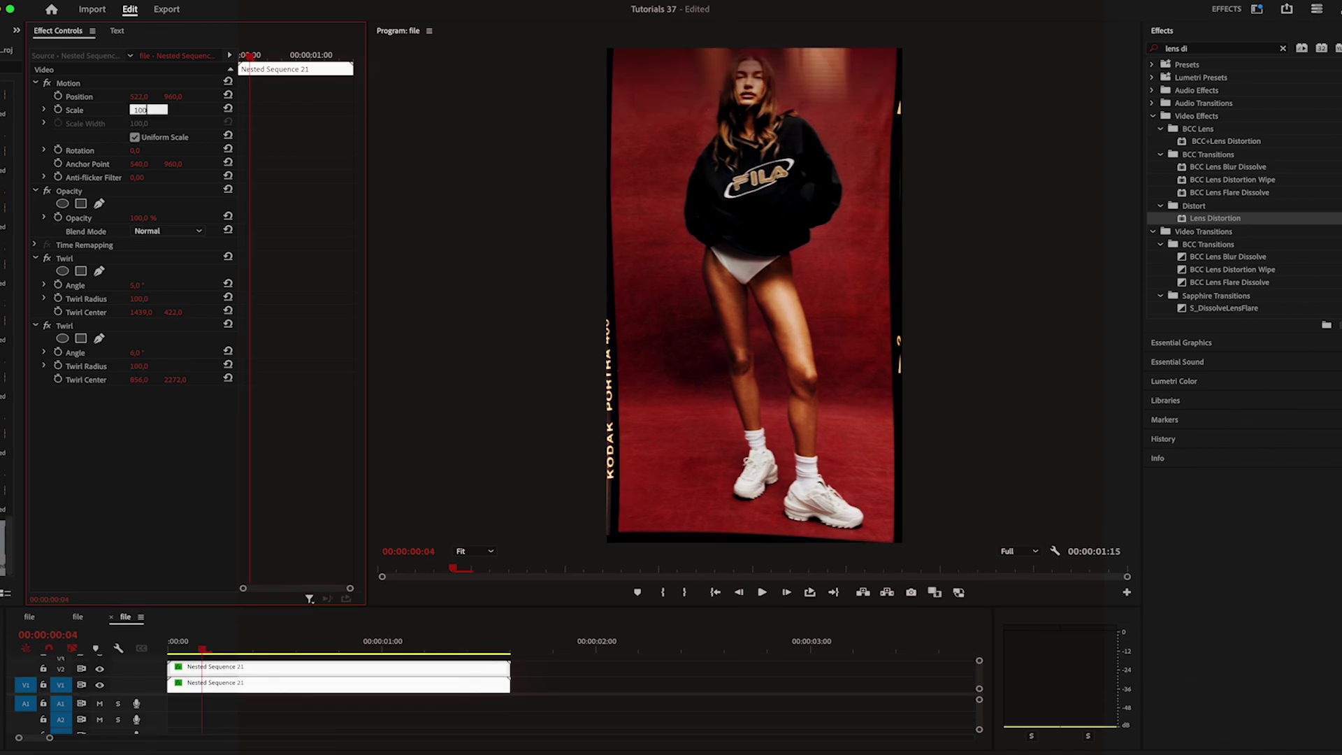
key("Return")
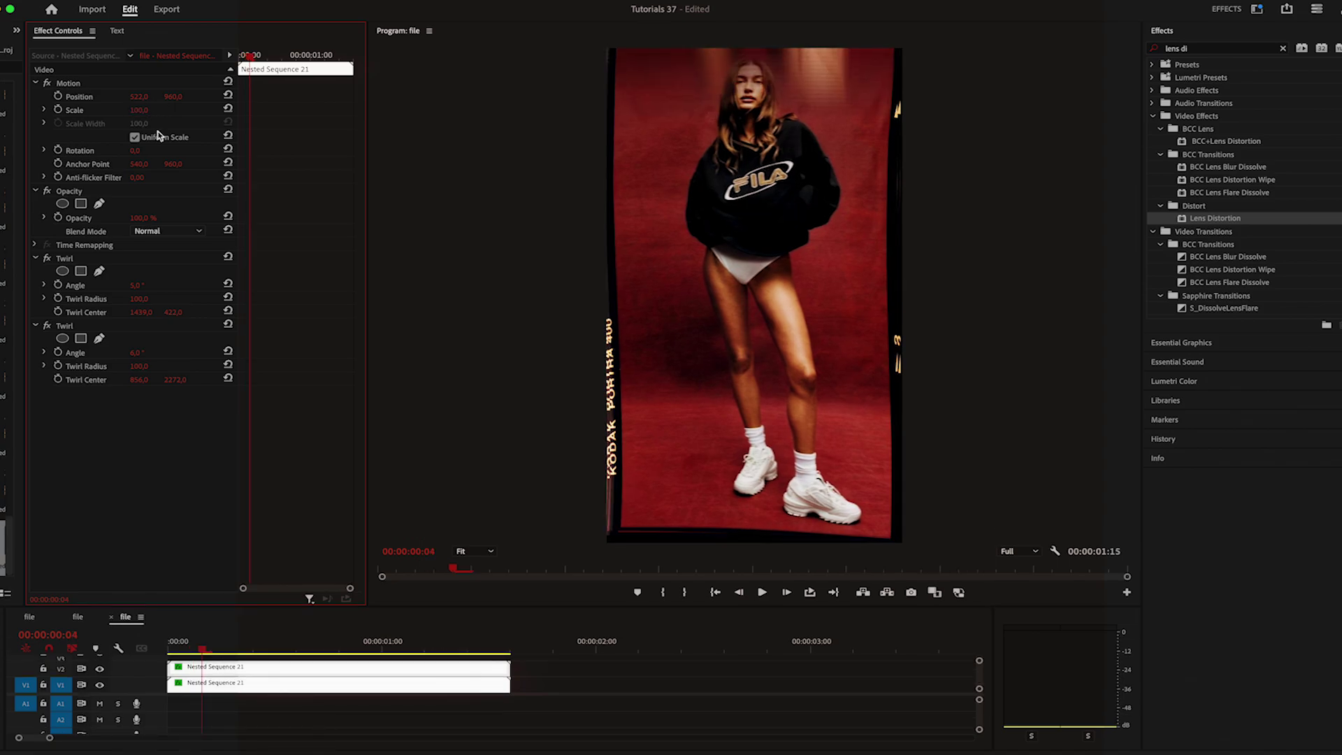
left_click(222, 647)
key("space")
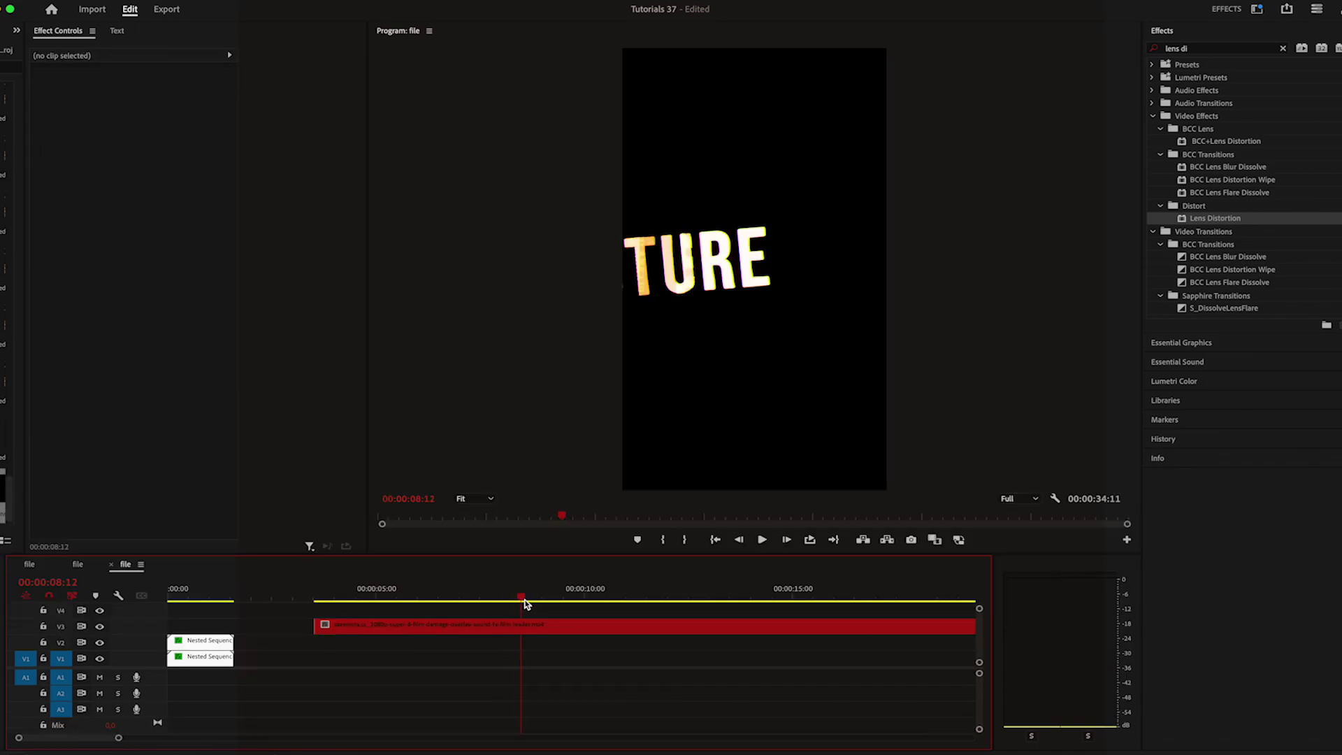
- Scale the light-leak overlay on V3 to 181 and set its blend mode to Screen
left_click_drag(525, 604, 586, 605)
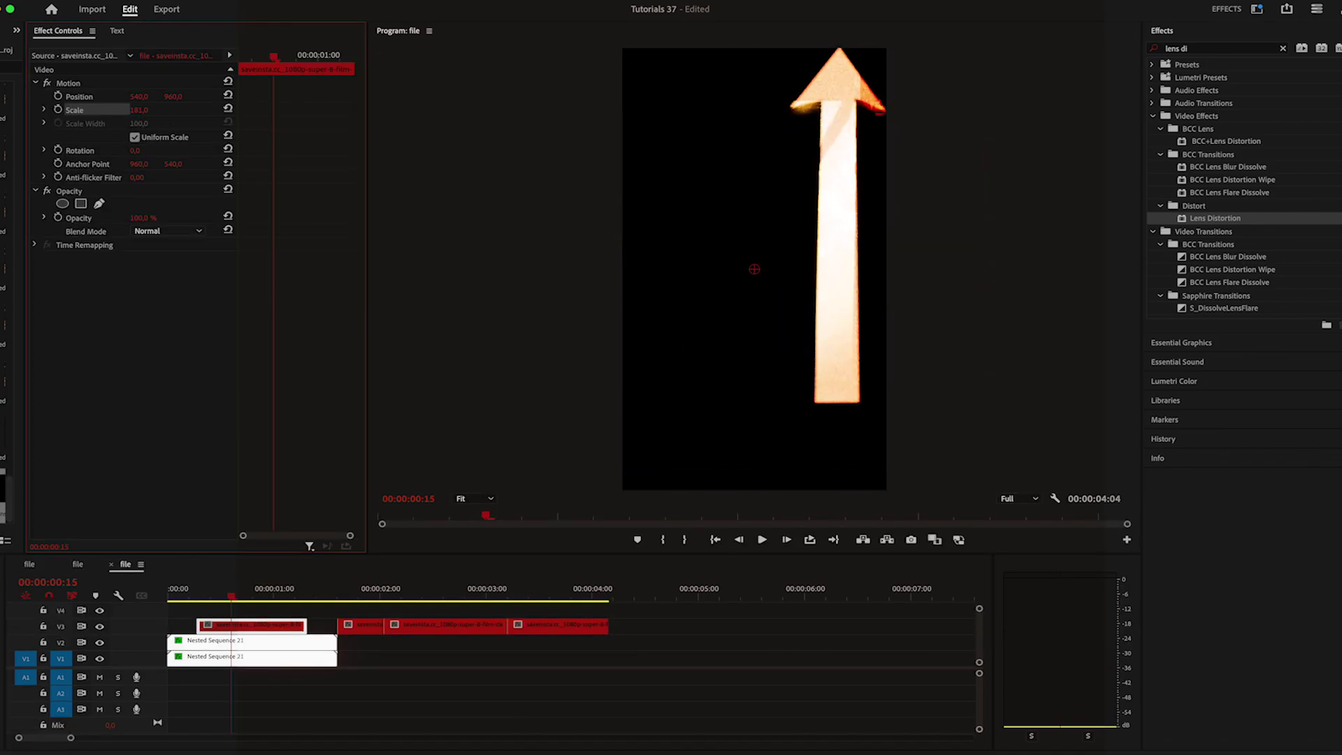
left_click_drag(146, 110, 229, 261)
left_click(183, 233)
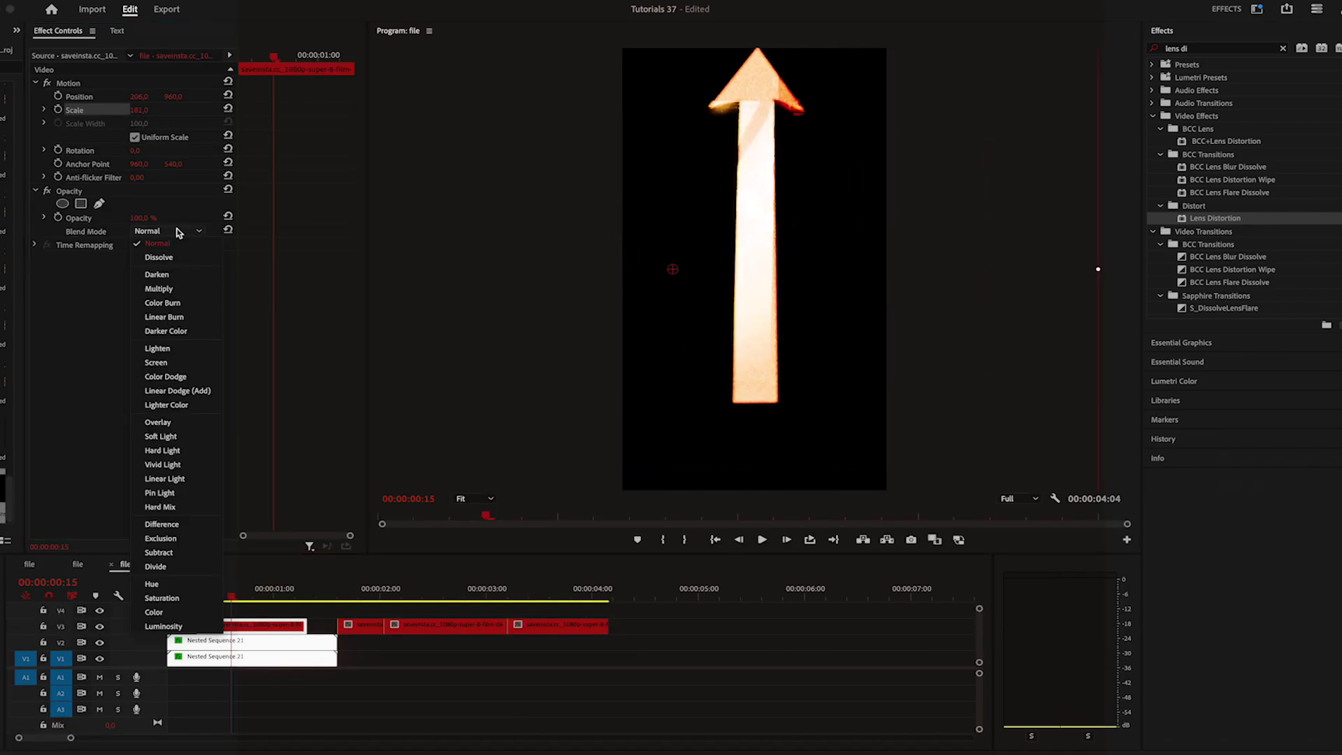
left_click(168, 363)
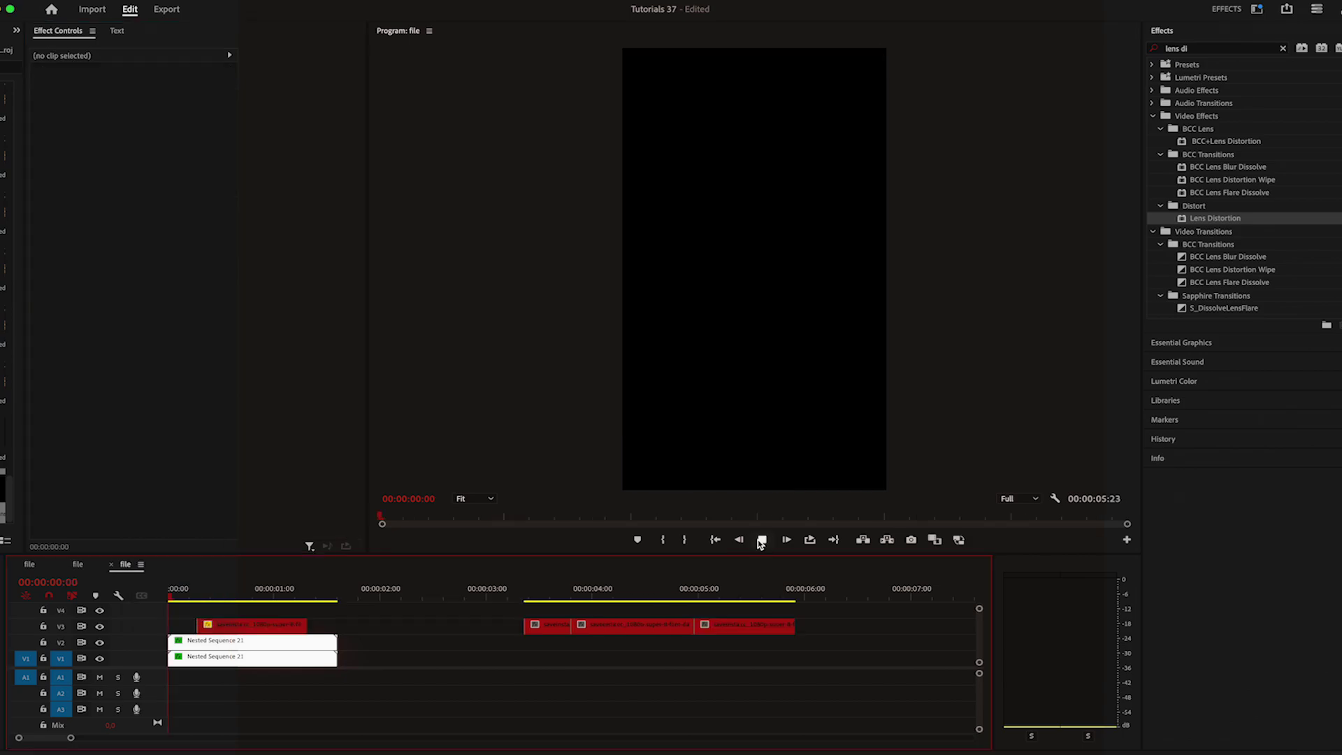
- Trim the V1/V2 photo clips to end with the three light-leak overlay clips
left_click(761, 540)
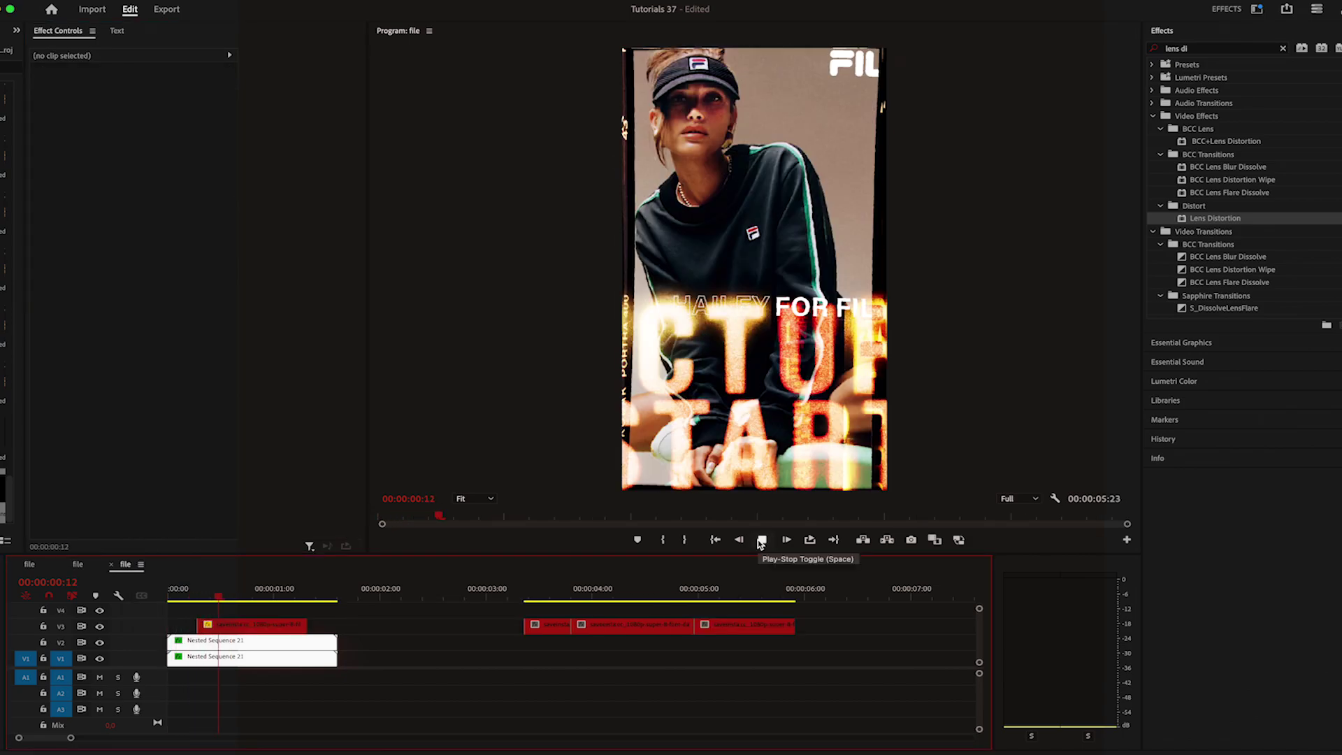
left_click_drag(552, 609, 900, 654)
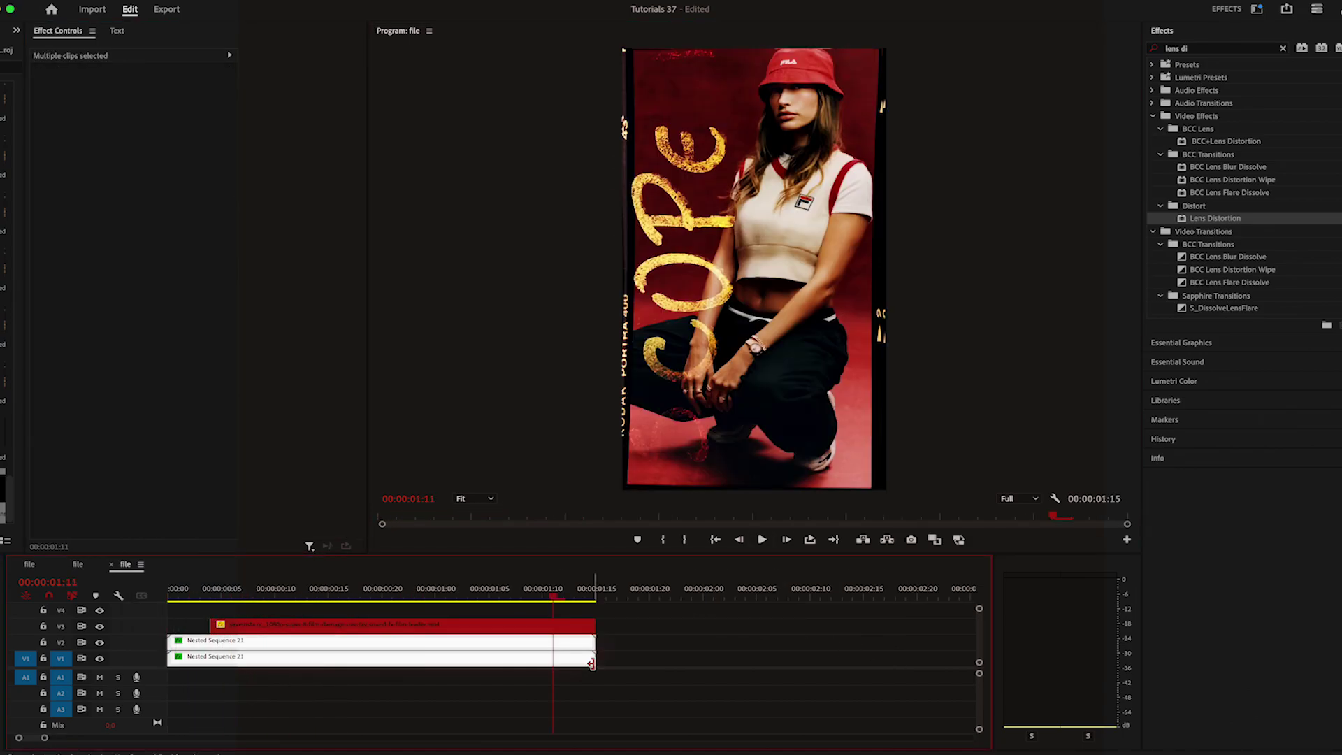
left_click_drag(592, 662, 108, 597)
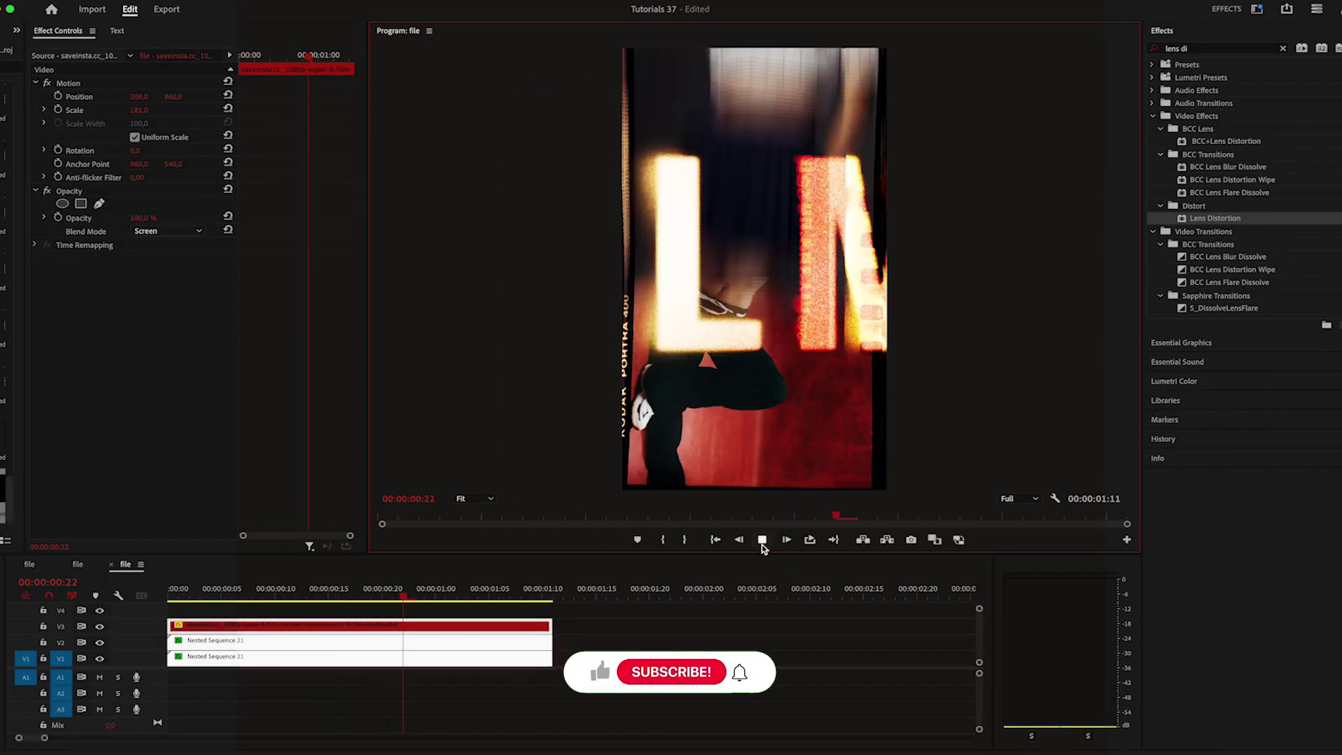
left_click_drag(355, 599, 137, 606)
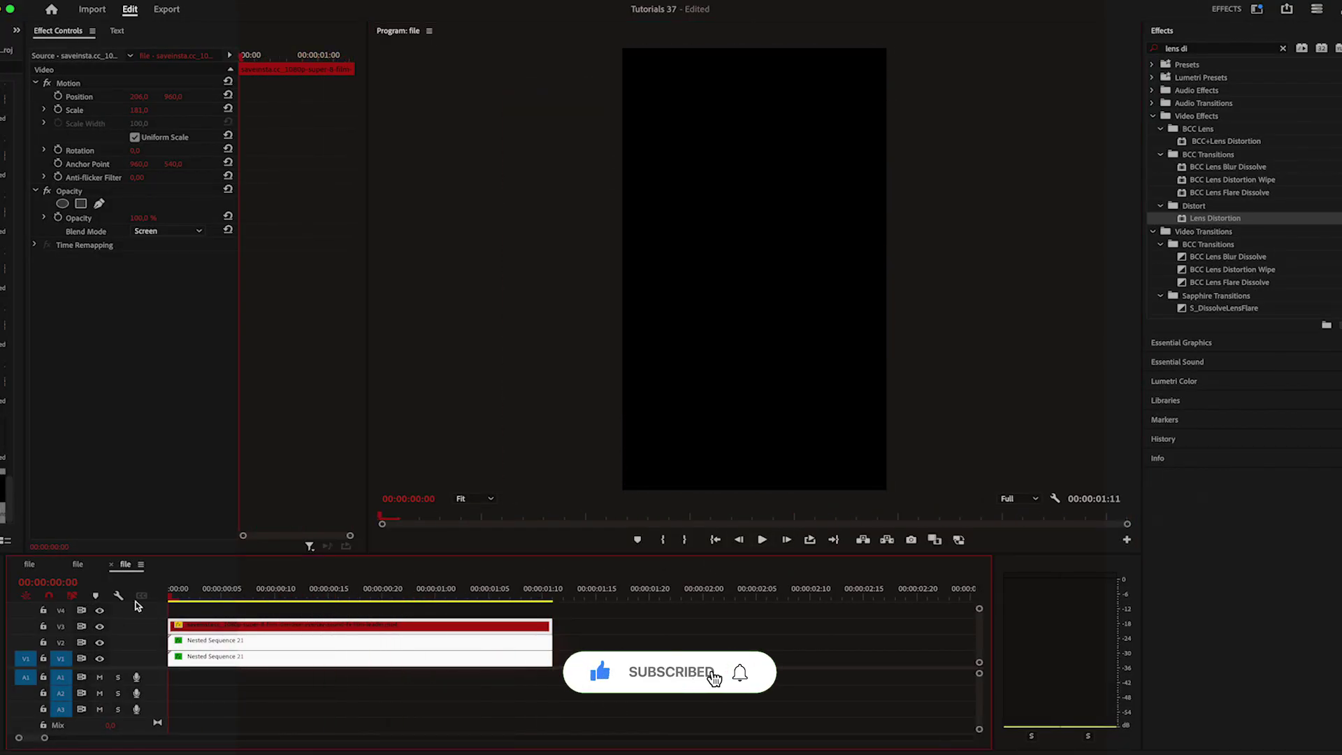
key("space")
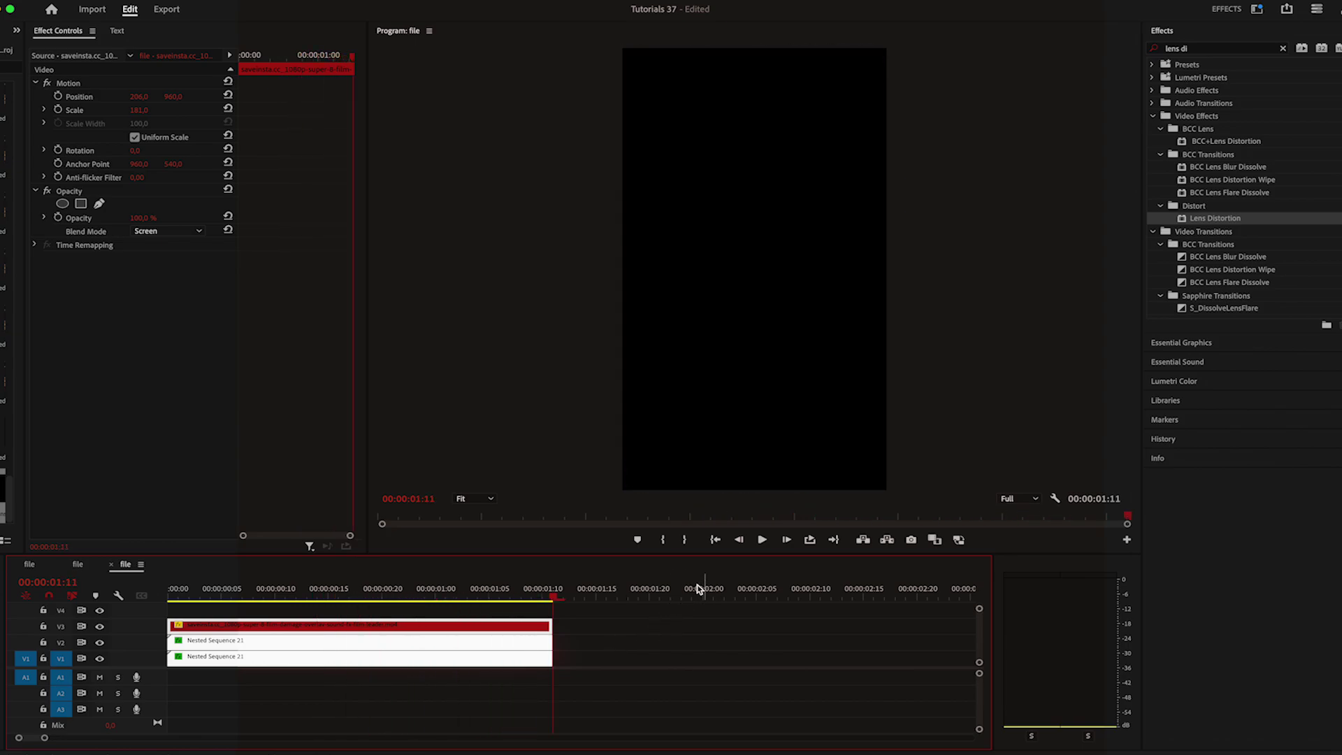
left_click(762, 539)
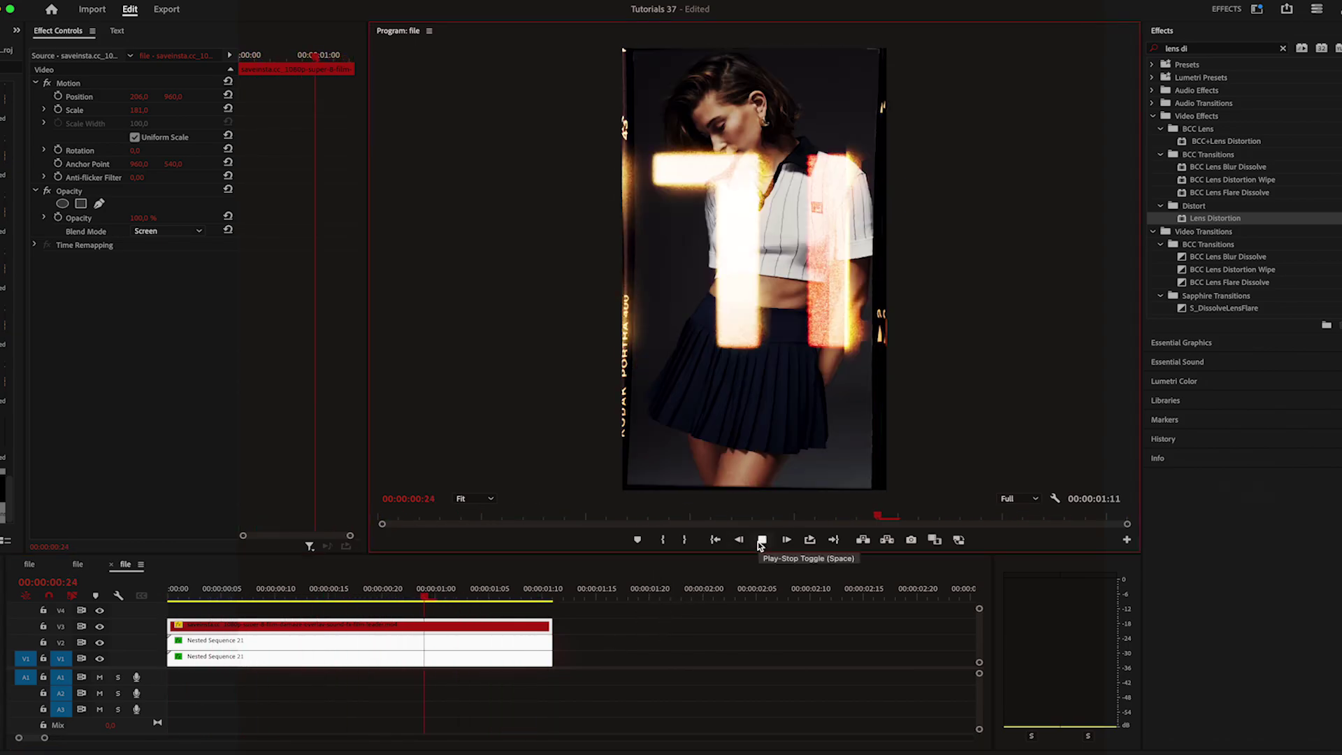